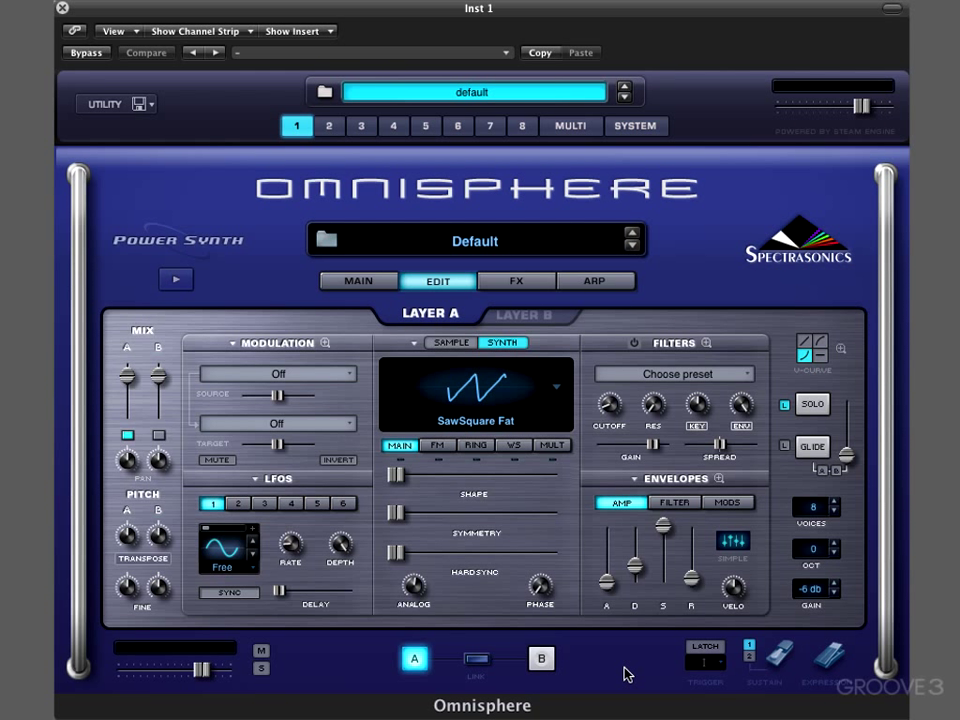
Compare the empty Layer B with Layer A, check the waveform list, and leave Layer A in sample mode
click(537, 318)
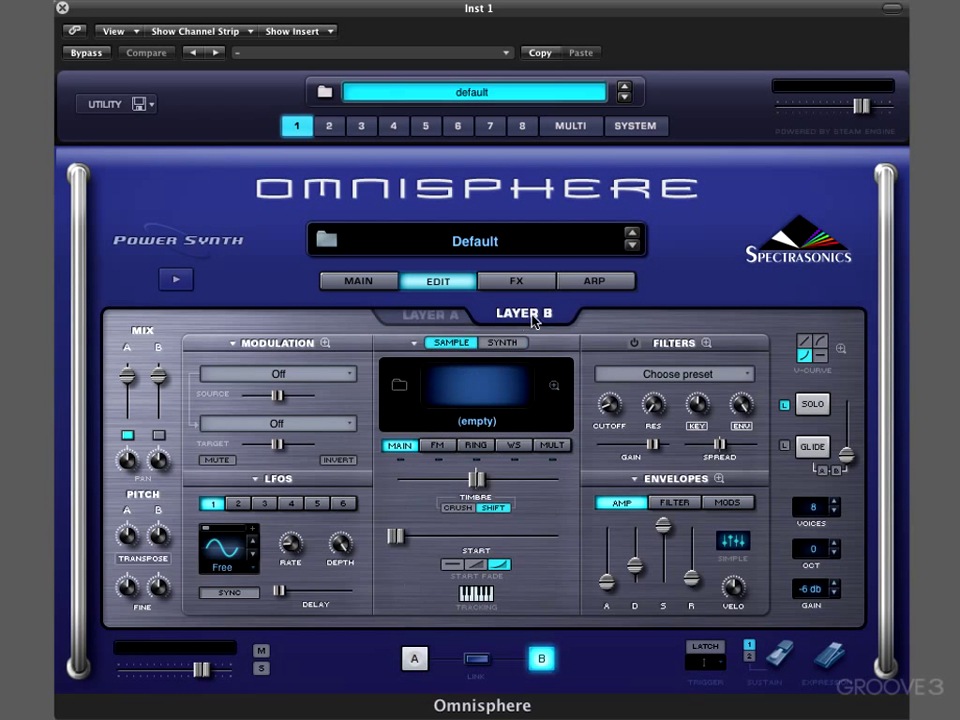
click(434, 318)
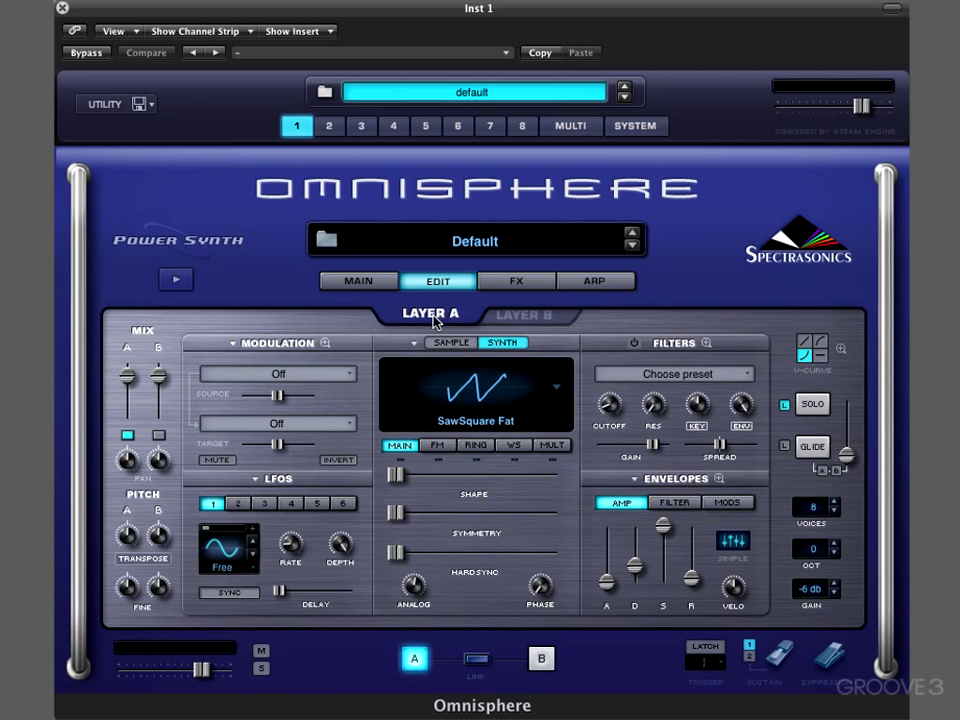
click(452, 344)
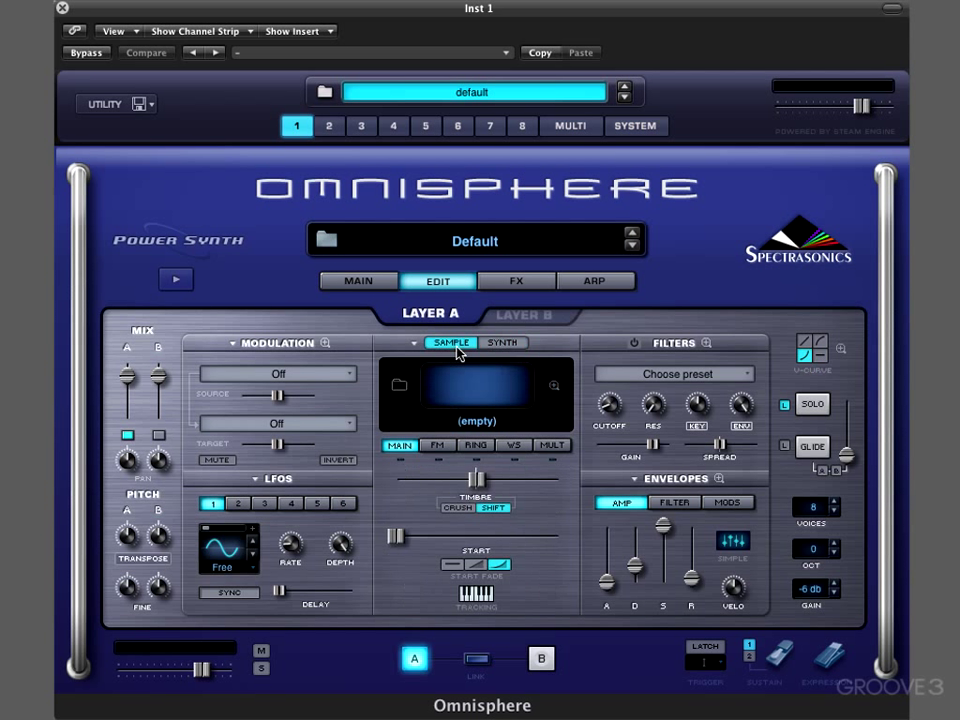
click(504, 346)
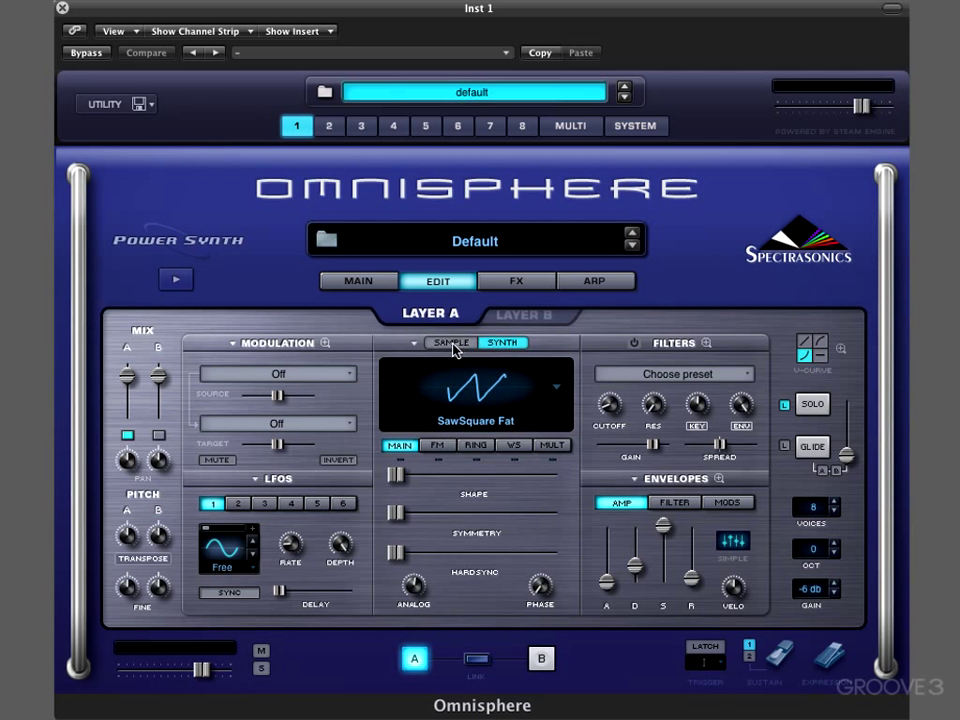
click(453, 346)
click(506, 344)
click(553, 388)
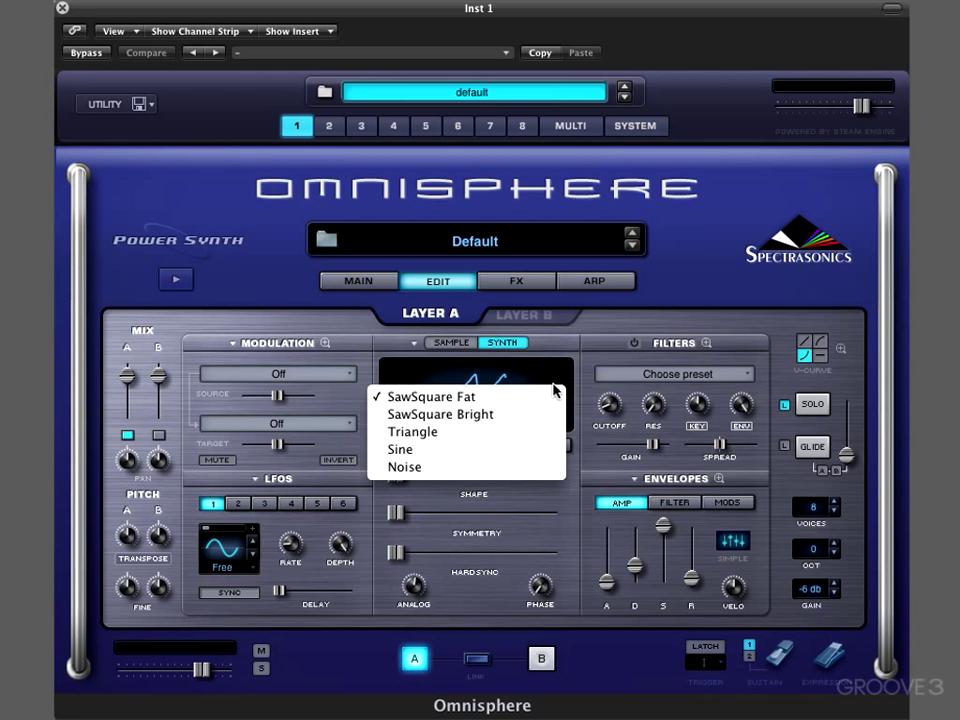
click(397, 348)
click(450, 343)
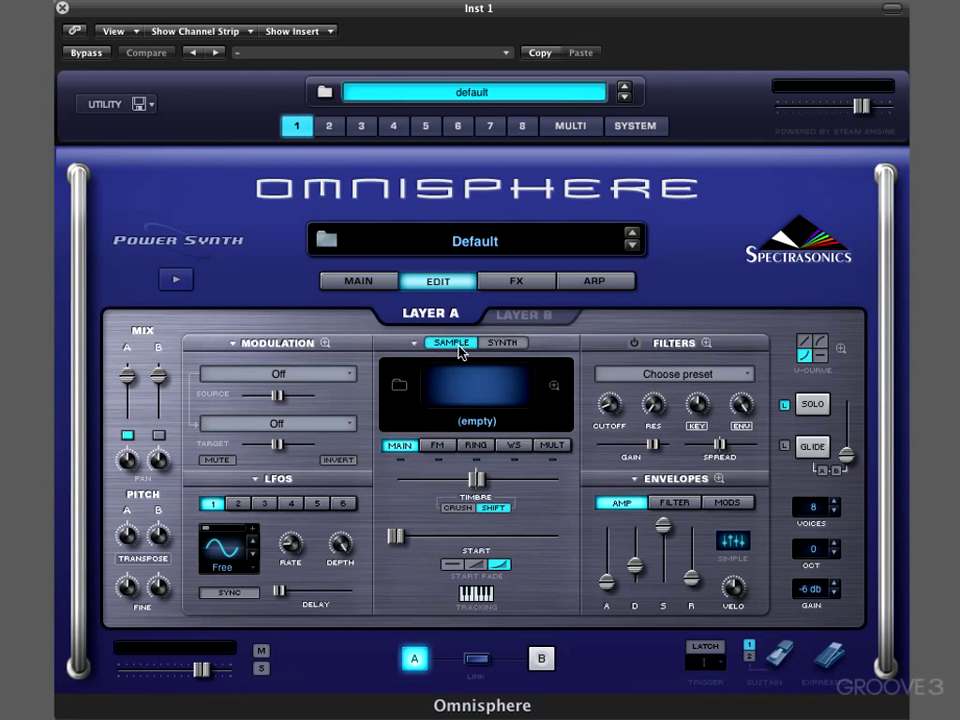
click(400, 392)
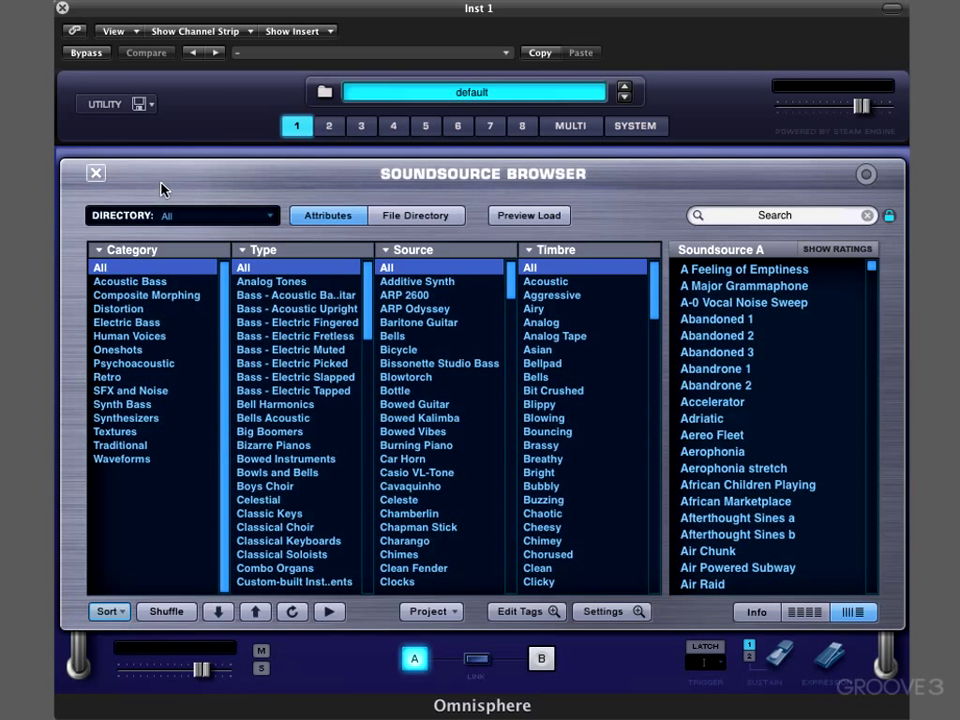
click(97, 174)
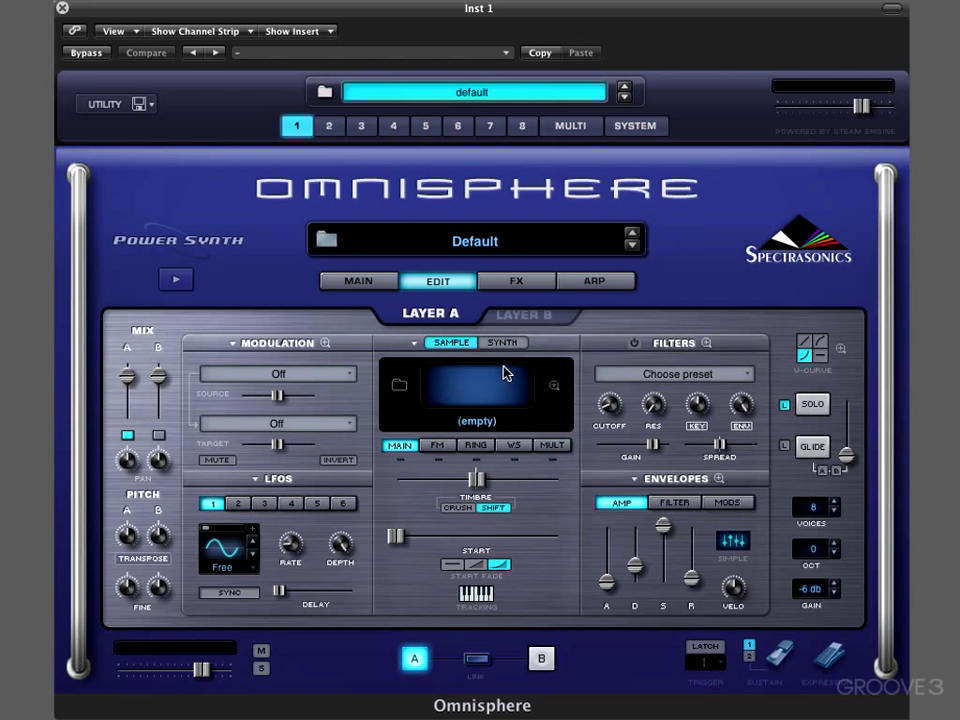
click(531, 314)
click(455, 318)
Return Layer A's oscillator to synth mode, keeping the SawSquare Fat waveform
click(500, 345)
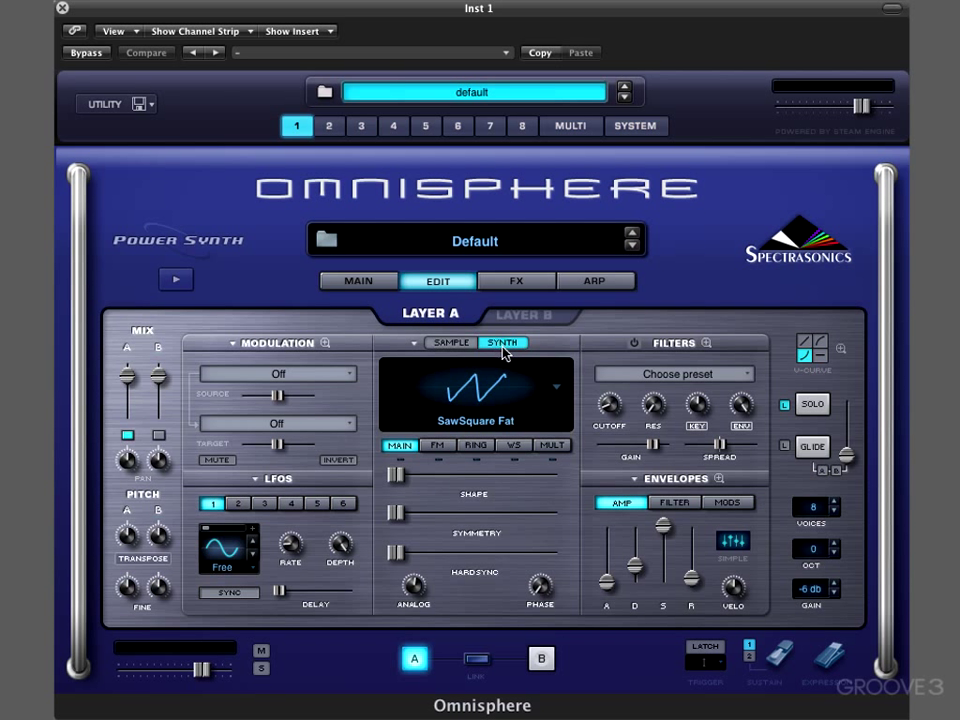
click(533, 398)
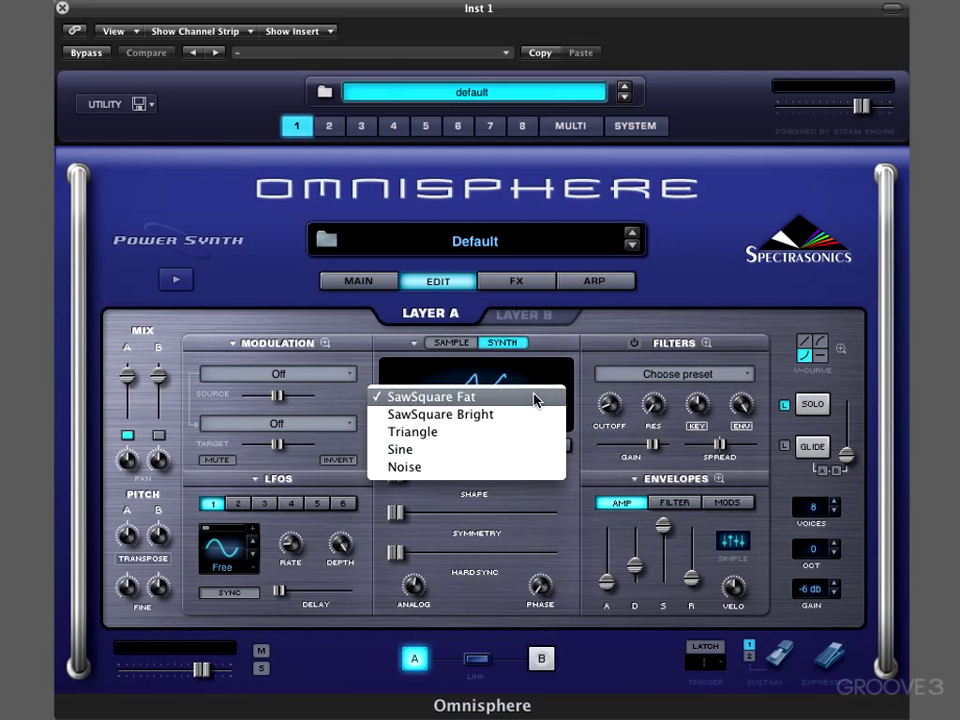
click(535, 398)
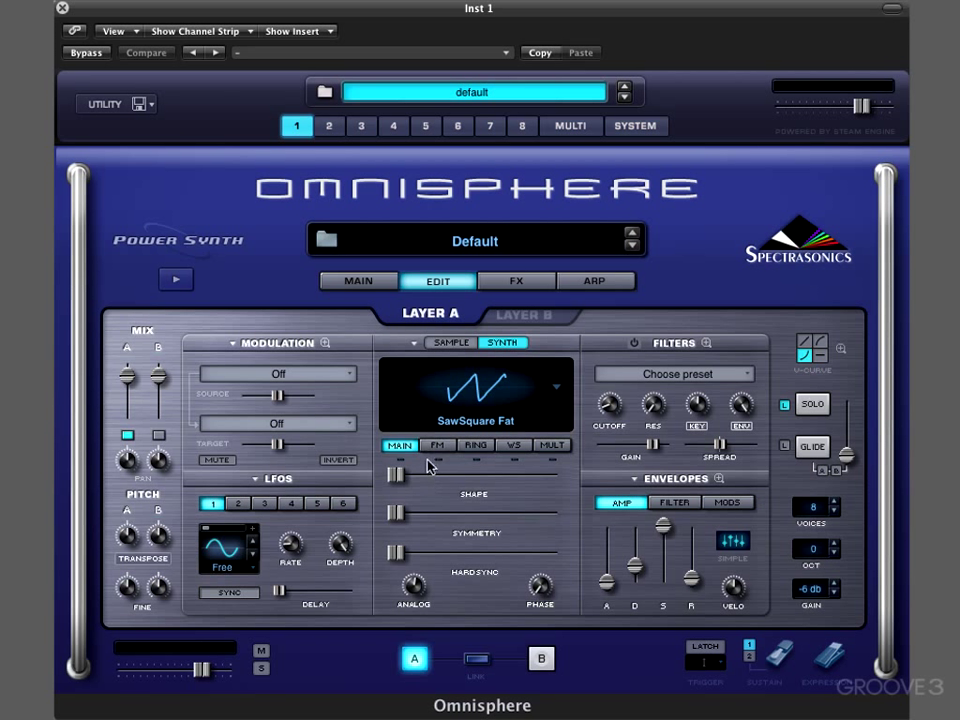
Browse the FM, Ring, Wave Shaper and Unison pages, ending on Wave Shaper with the preset list showing
click(438, 448)
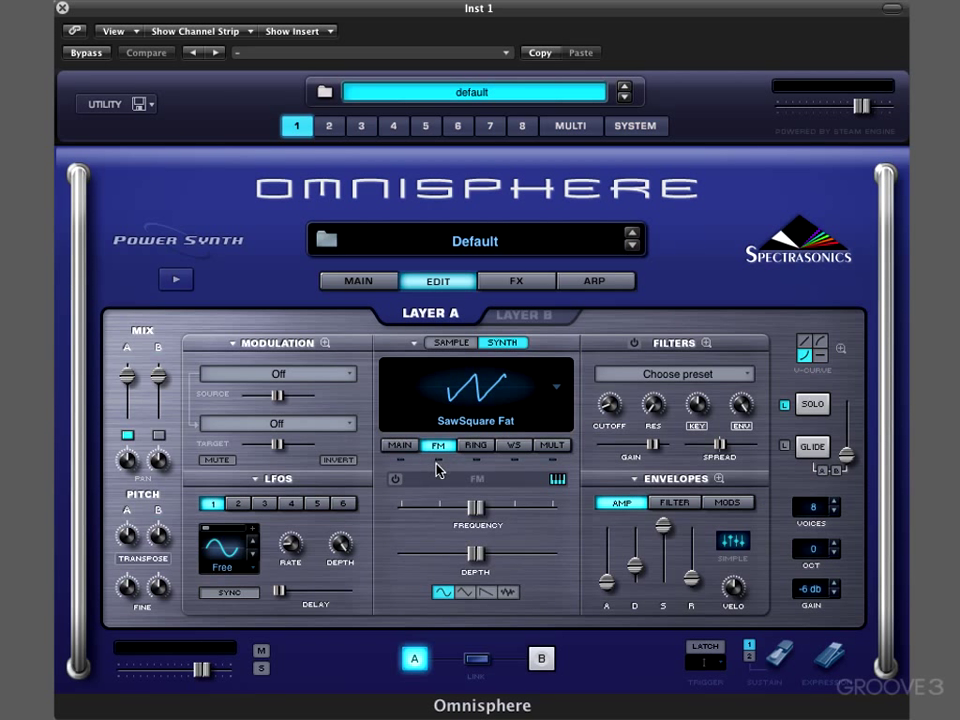
click(477, 446)
click(515, 446)
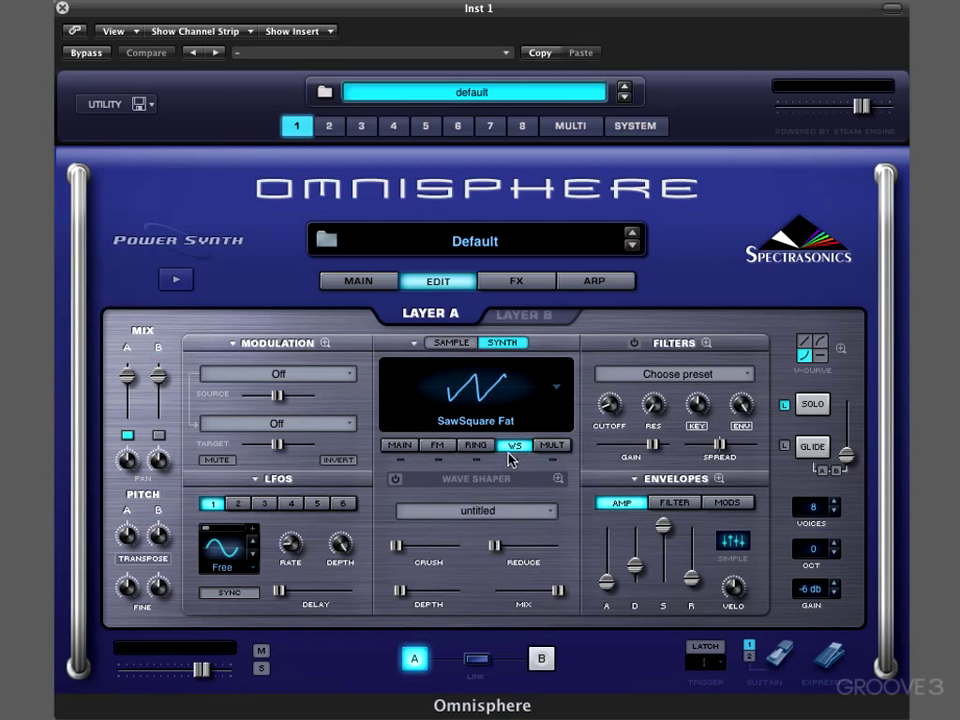
click(553, 446)
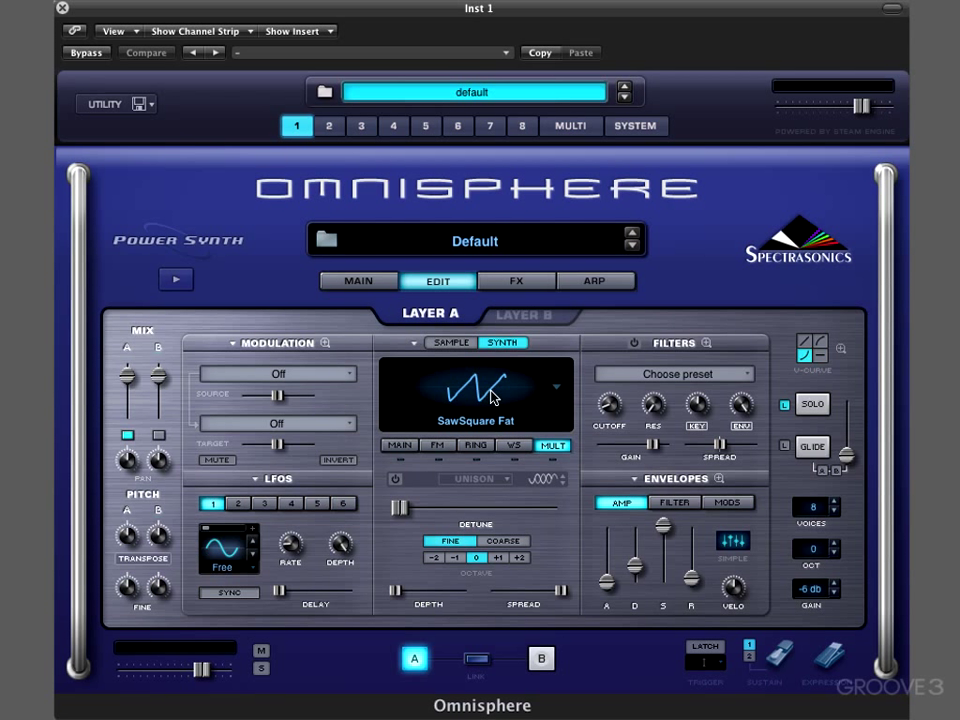
click(397, 445)
click(437, 444)
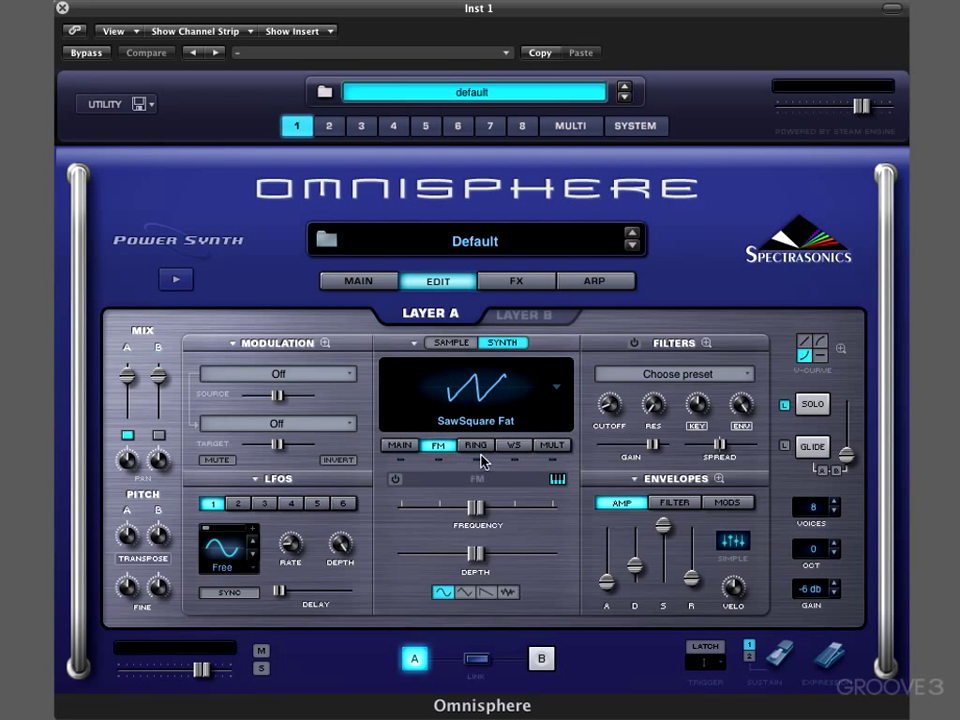
click(476, 445)
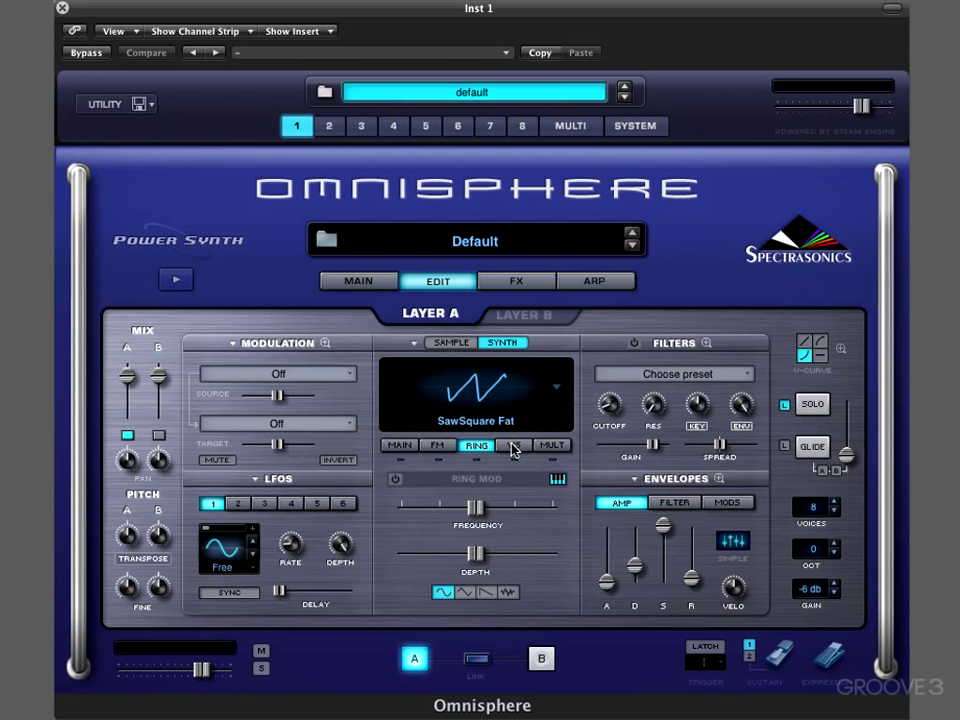
click(514, 445)
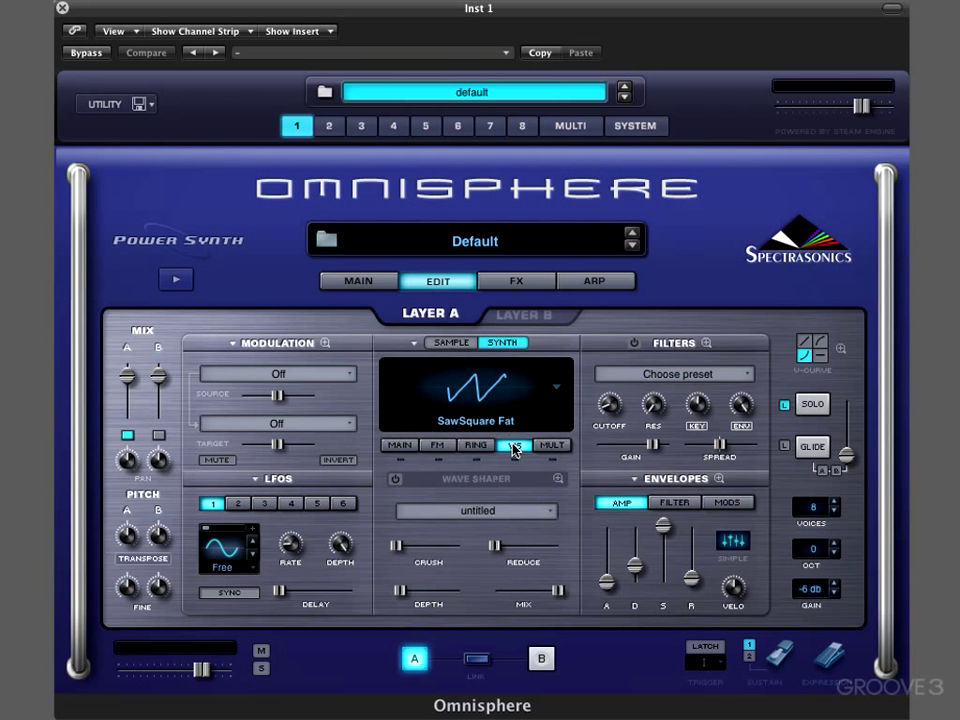
click(416, 350)
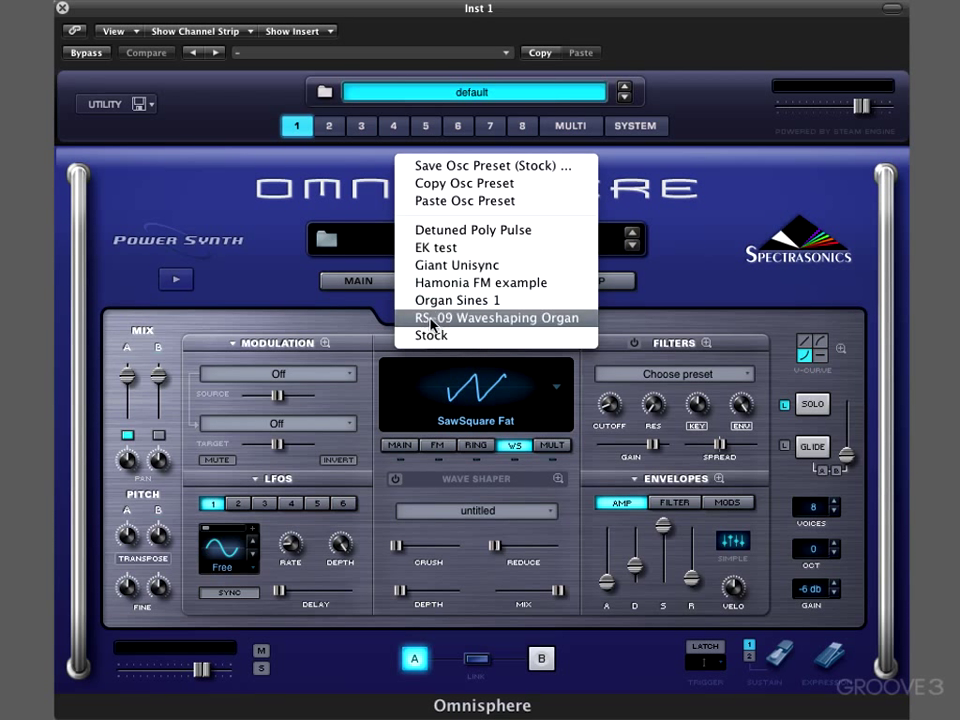
Close the preset list unchanged, cycle the oscillator pages through to Unison, then view the empty FX rack
click(410, 468)
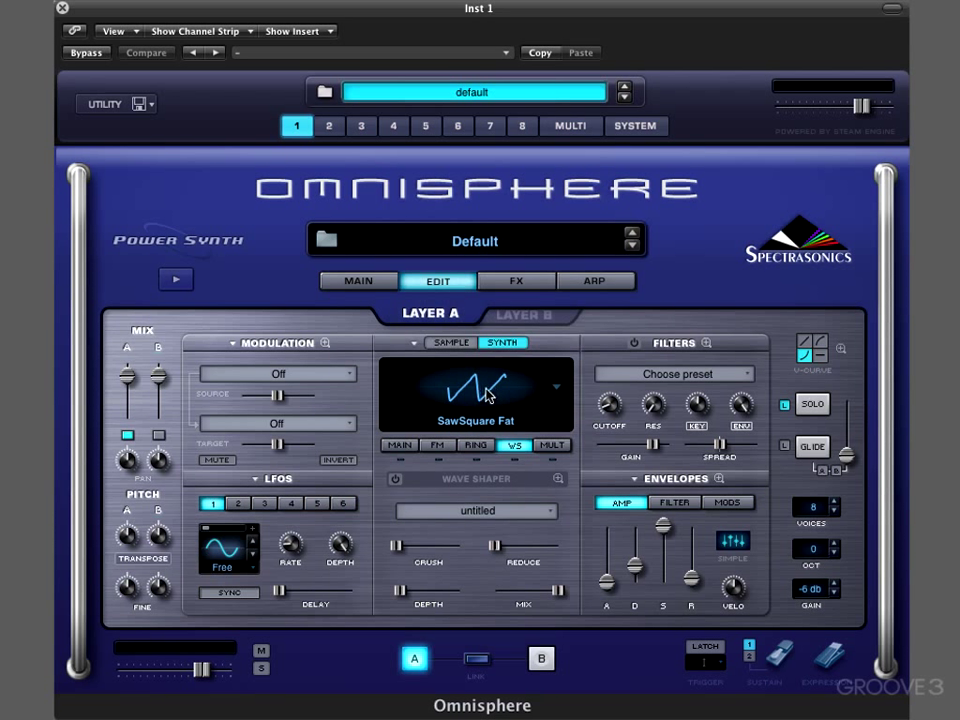
click(404, 447)
click(437, 447)
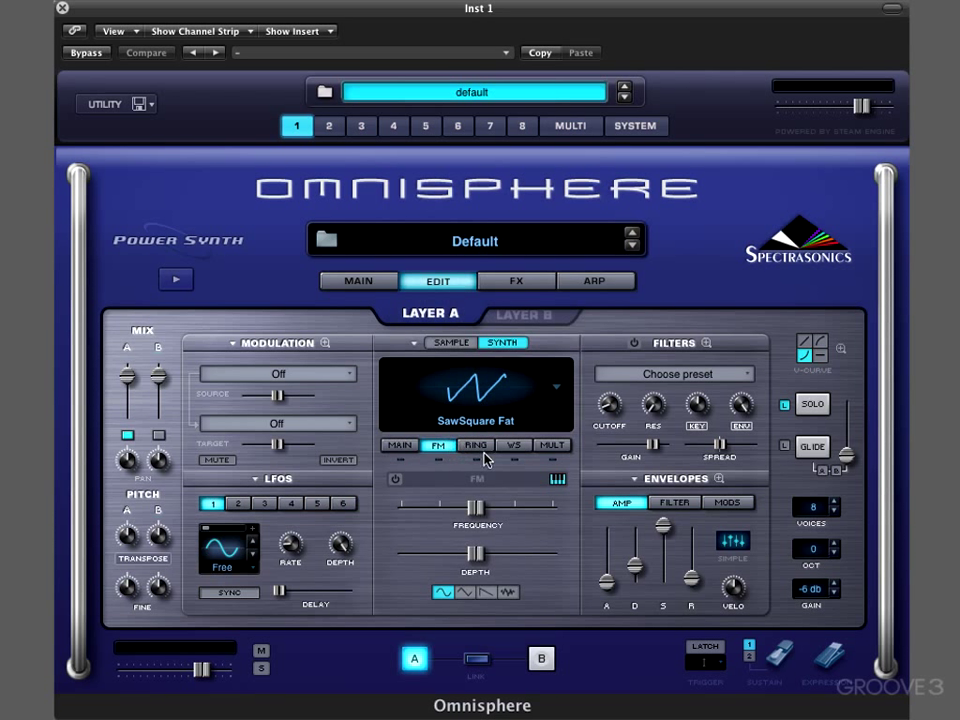
click(480, 447)
click(513, 447)
click(551, 446)
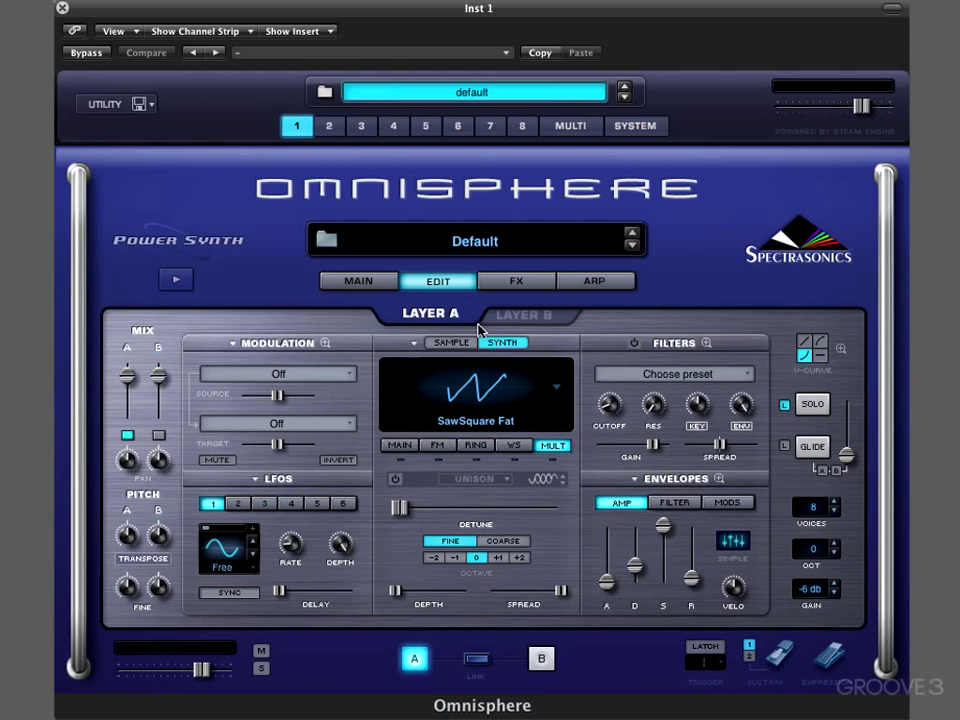
click(517, 281)
Check the Layer A, Layer B and Common effect slots, then view the Multi mixer's eight parts
click(400, 316)
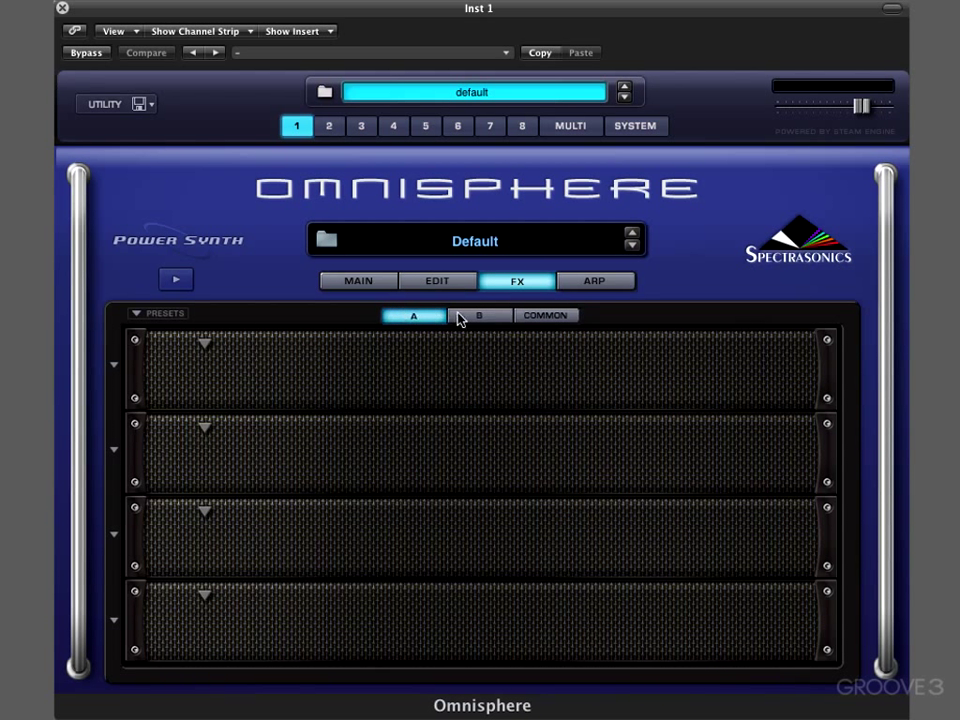
click(487, 318)
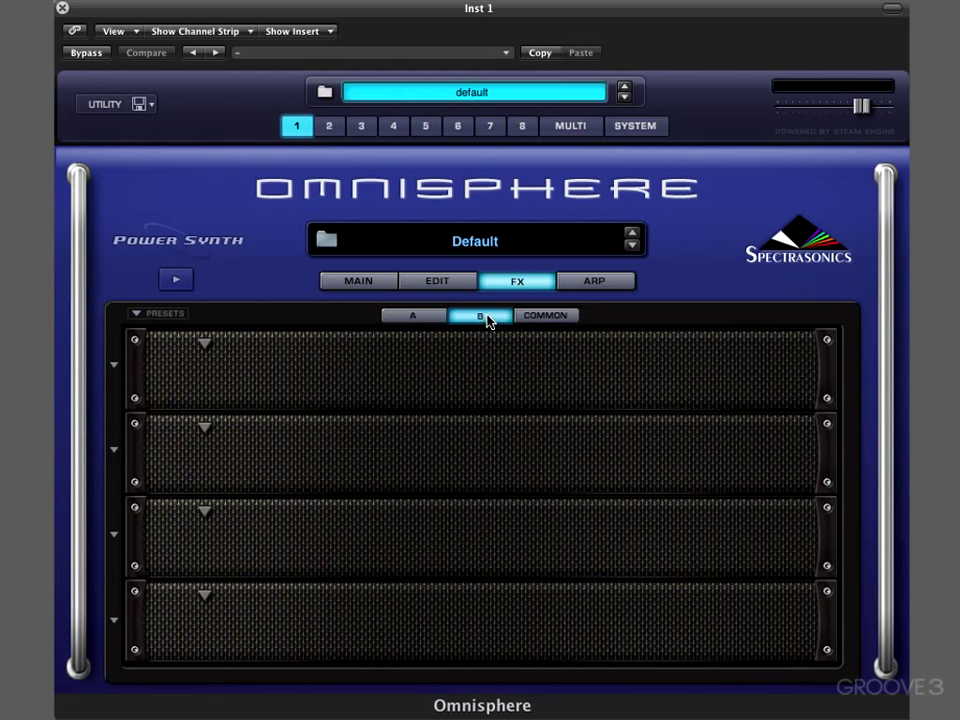
click(548, 318)
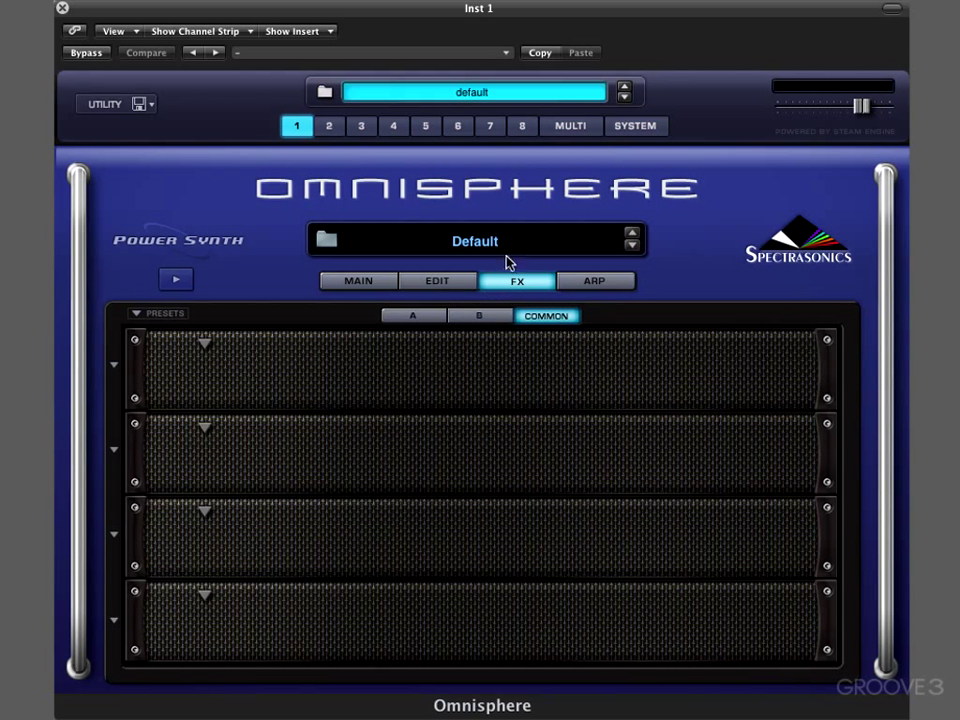
click(572, 128)
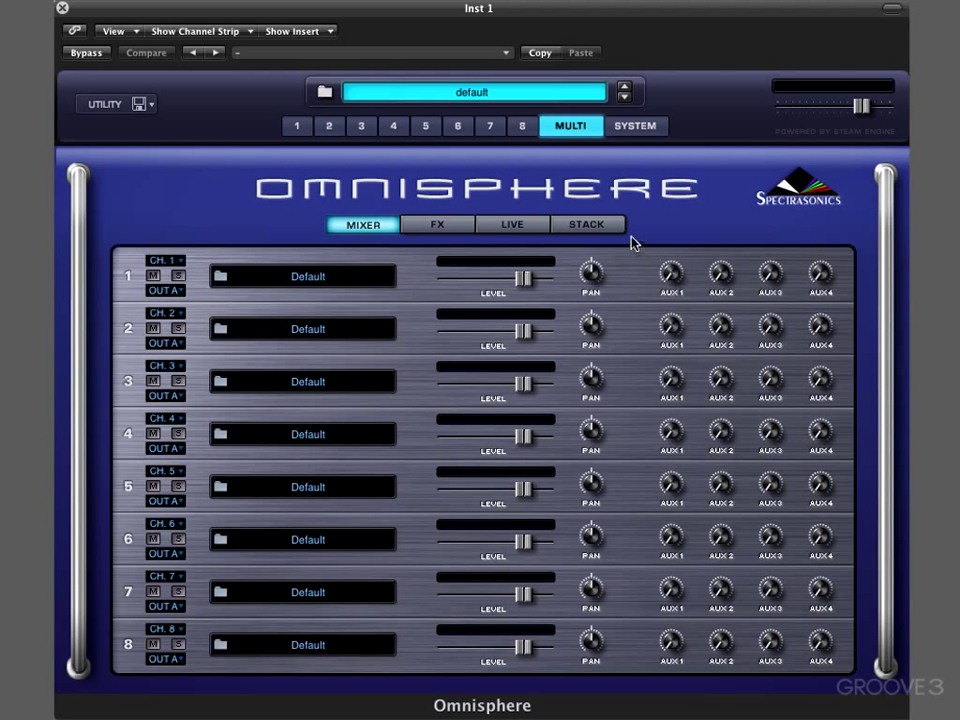
Go from the Multi mixer back to part 1's edit page
click(297, 127)
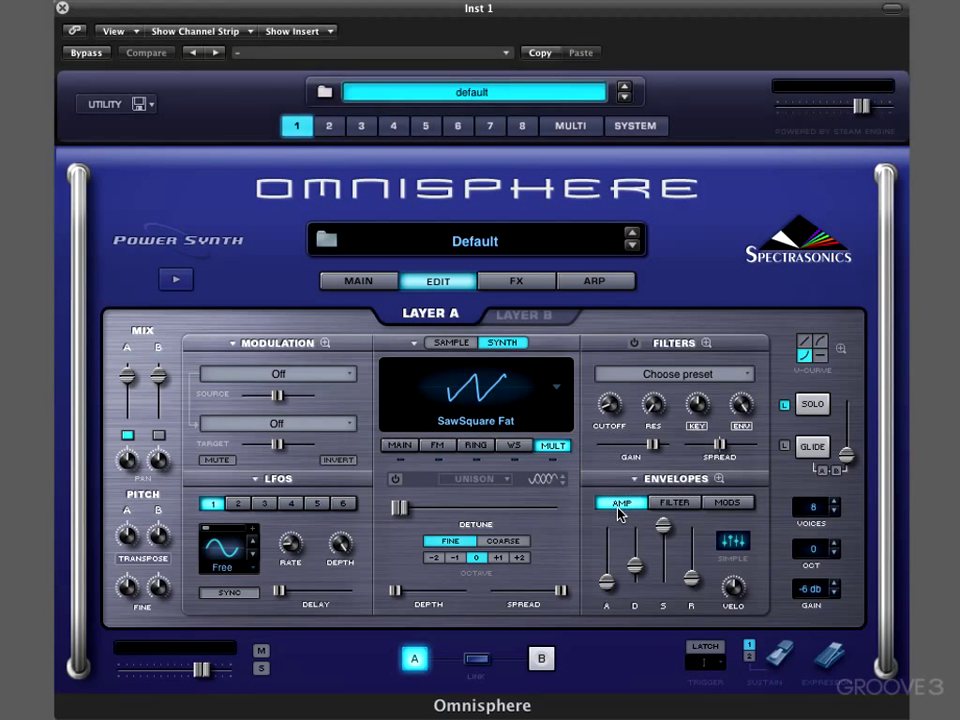
View the Filter envelope, then switch the Envelopes section to Mods
click(684, 506)
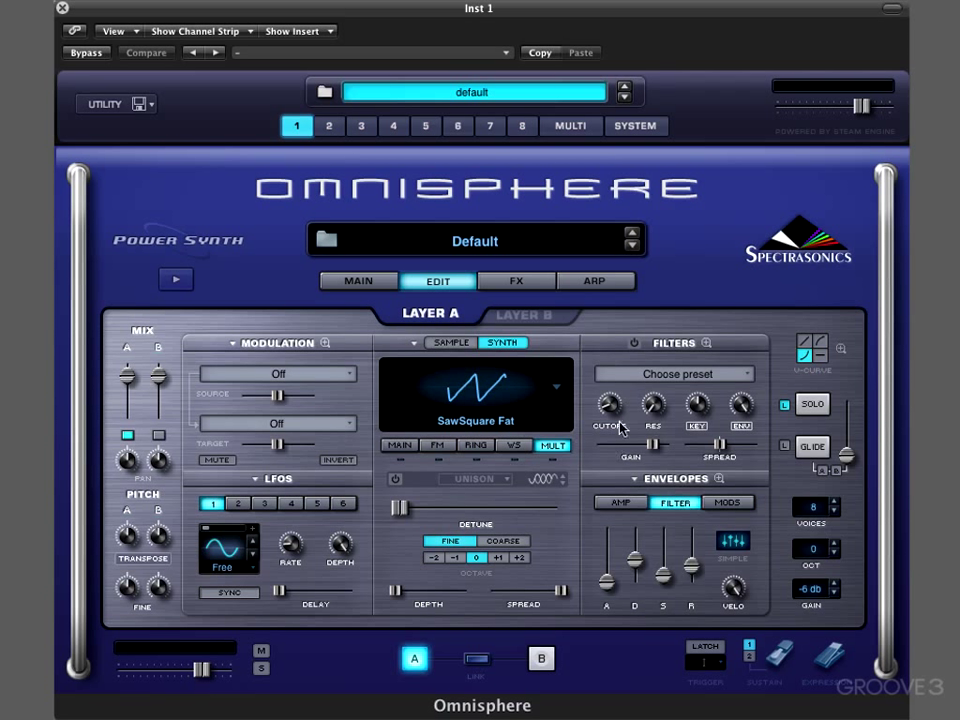
click(728, 503)
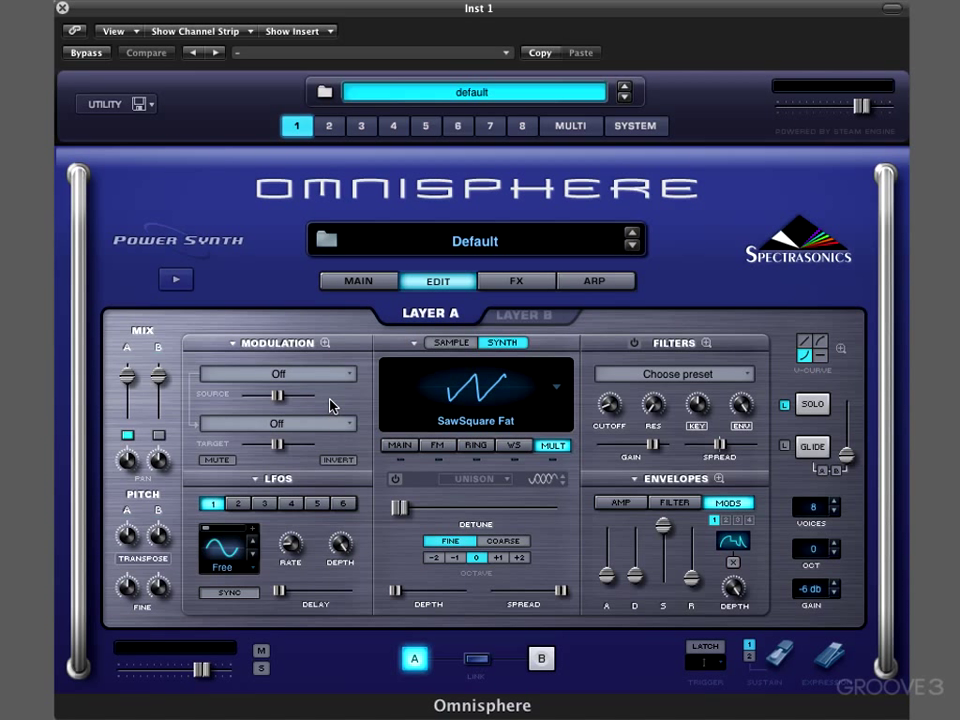
Switch the oscillator to sample mode and look through its Main, FM, Ring, Wave Shaper and Unison pages
click(450, 343)
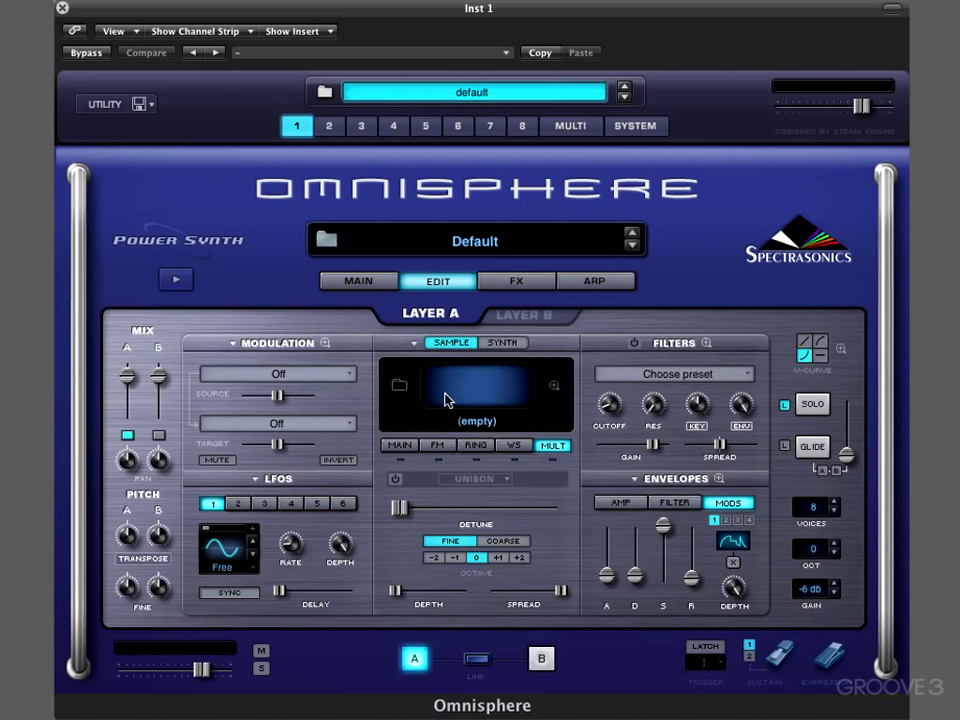
click(389, 446)
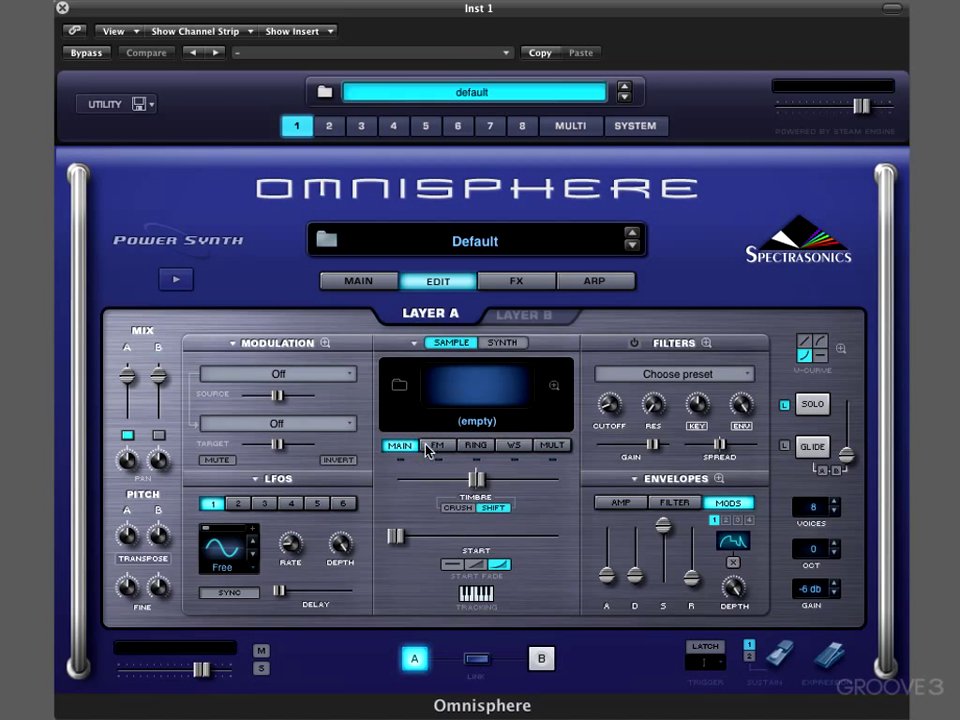
click(437, 449)
click(476, 450)
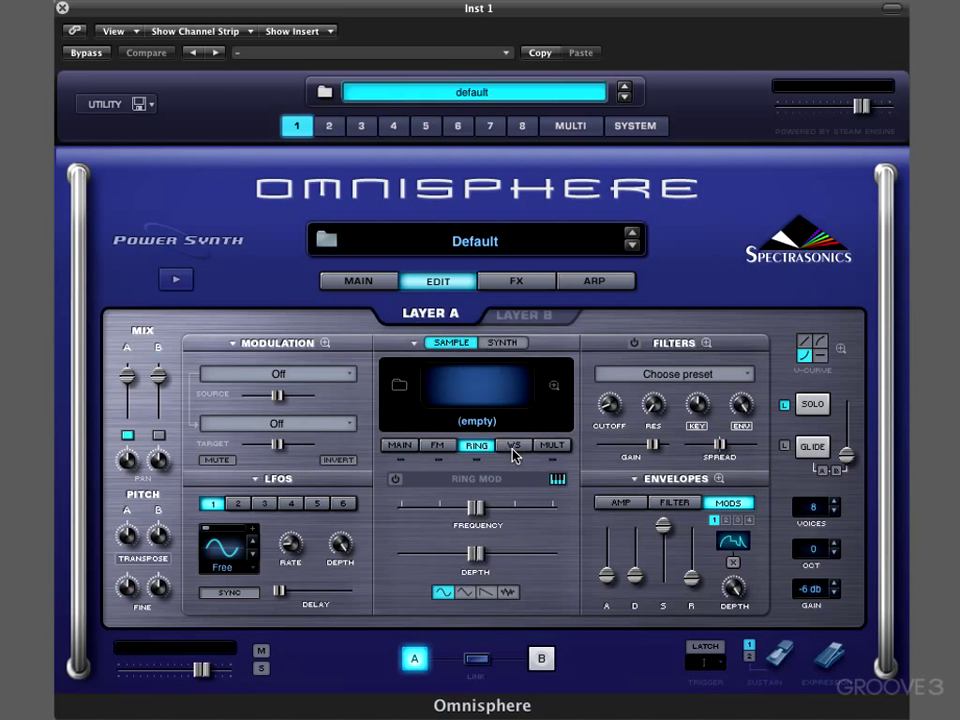
click(512, 447)
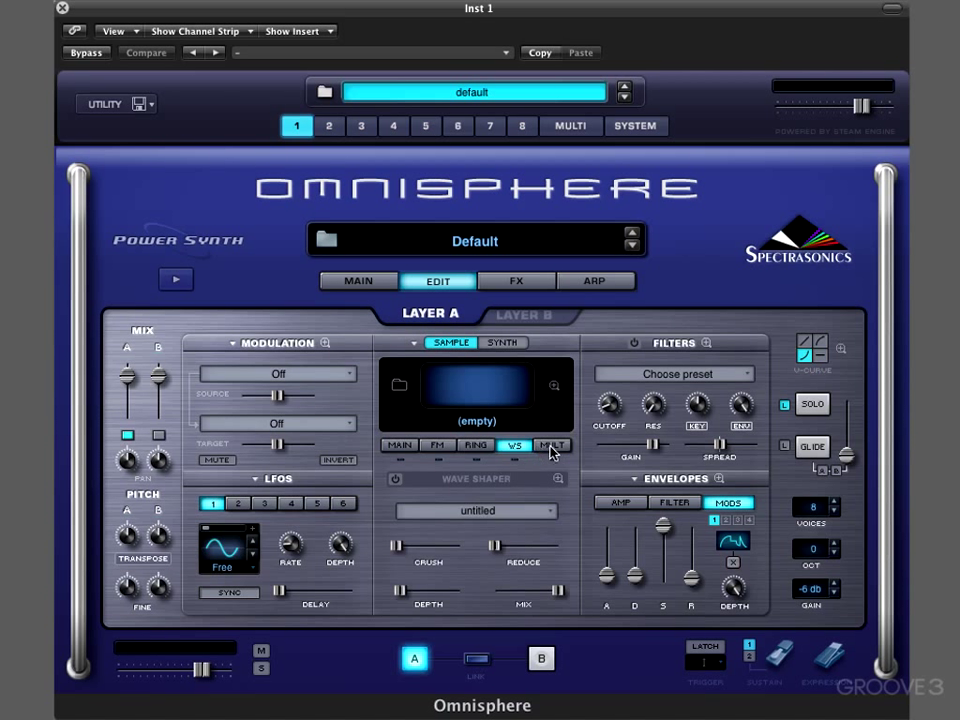
click(552, 448)
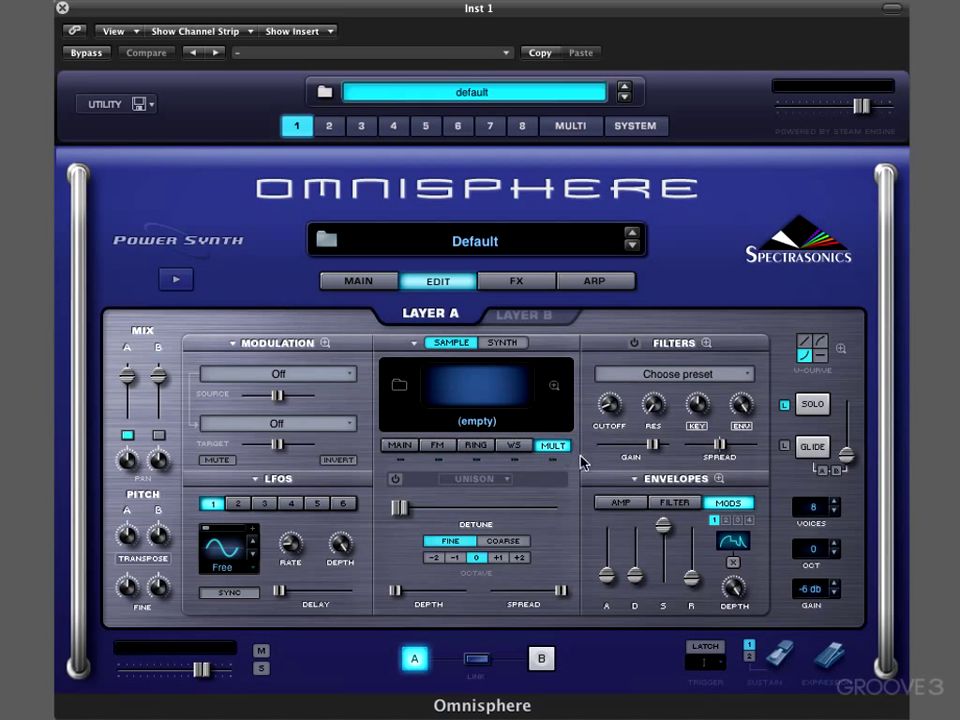
Settle on the FM page and show the Filter envelope
click(477, 445)
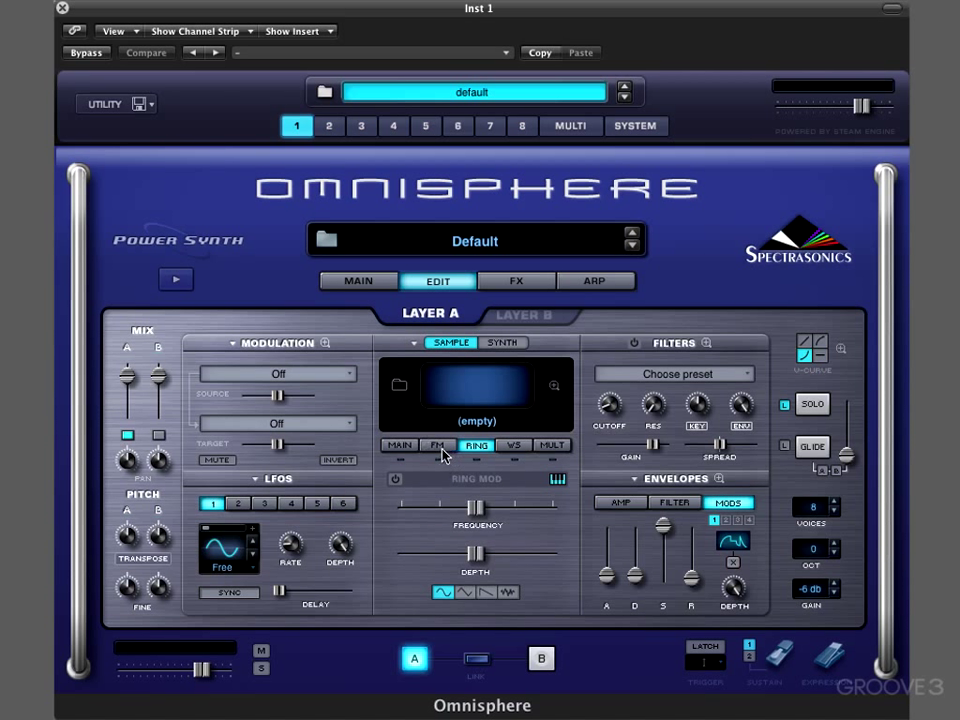
click(440, 447)
click(624, 504)
click(675, 503)
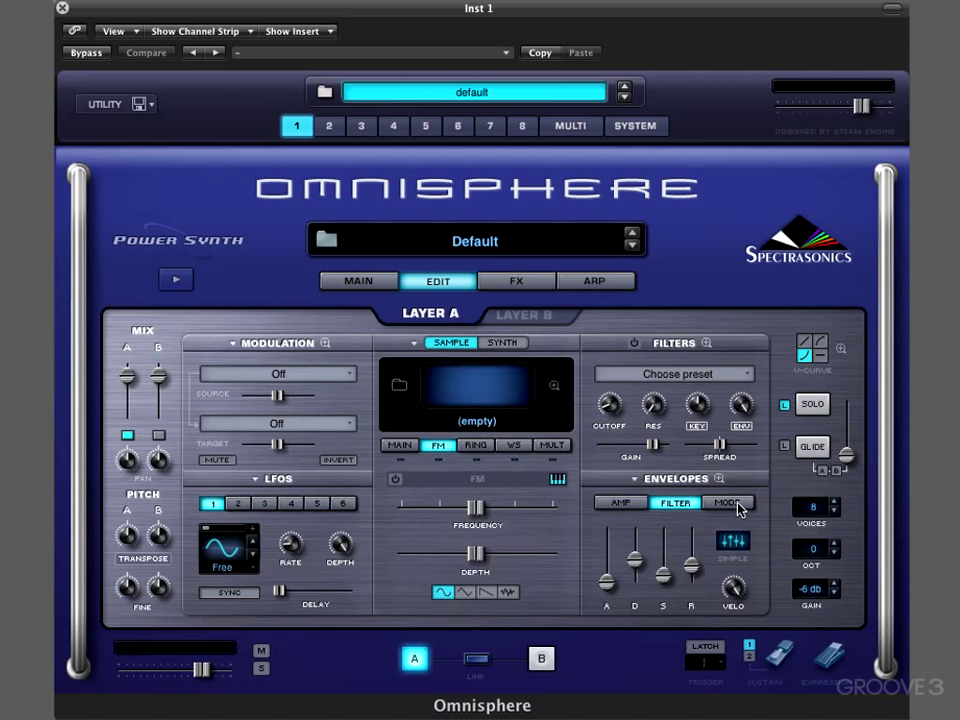
Switch the Envelopes section to the Mods view
click(738, 505)
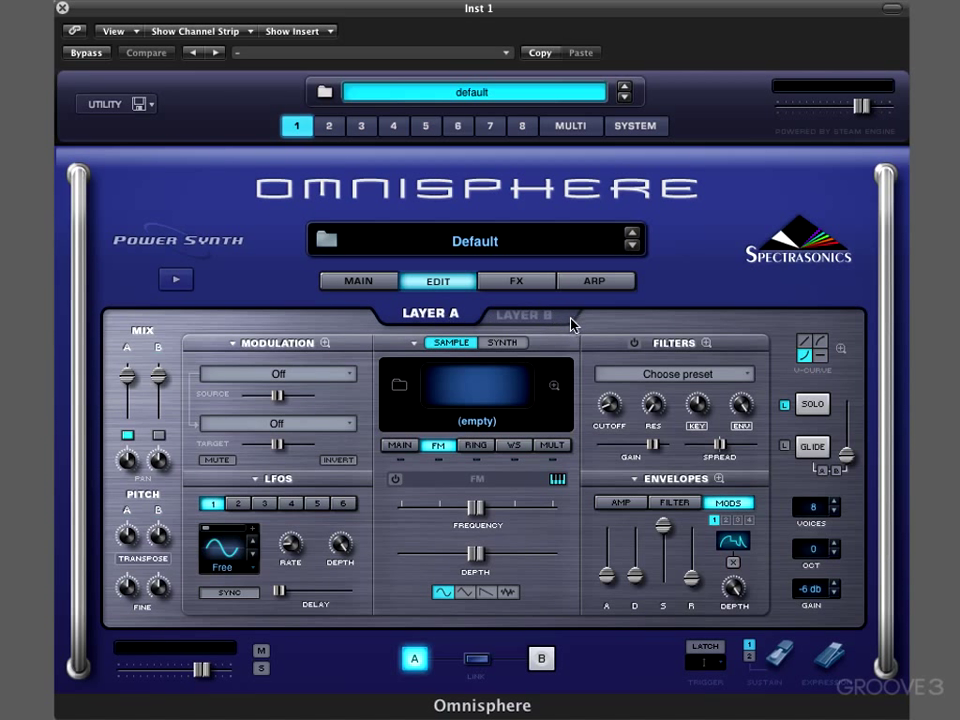
Put Layer A's oscillator back into synth mode and show its Main shaping controls
click(540, 317)
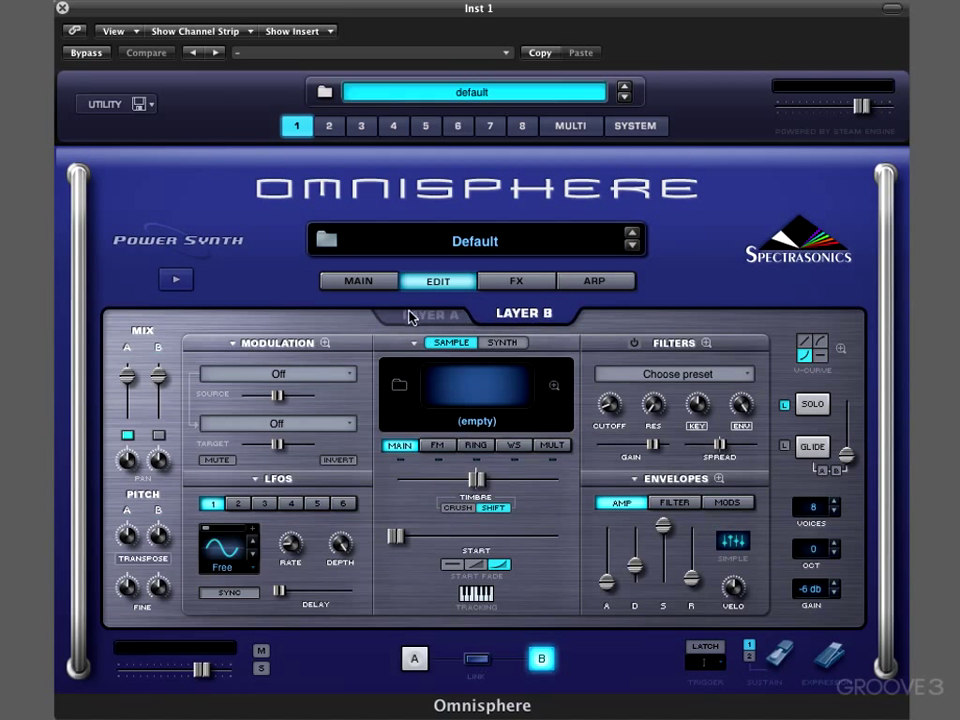
click(428, 318)
click(503, 343)
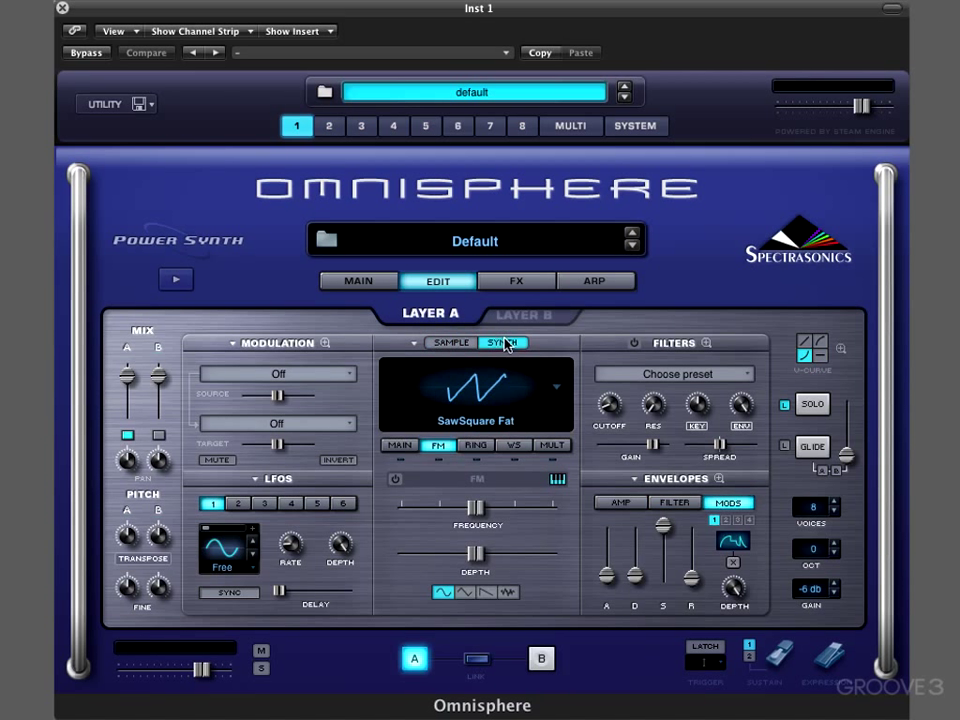
click(401, 446)
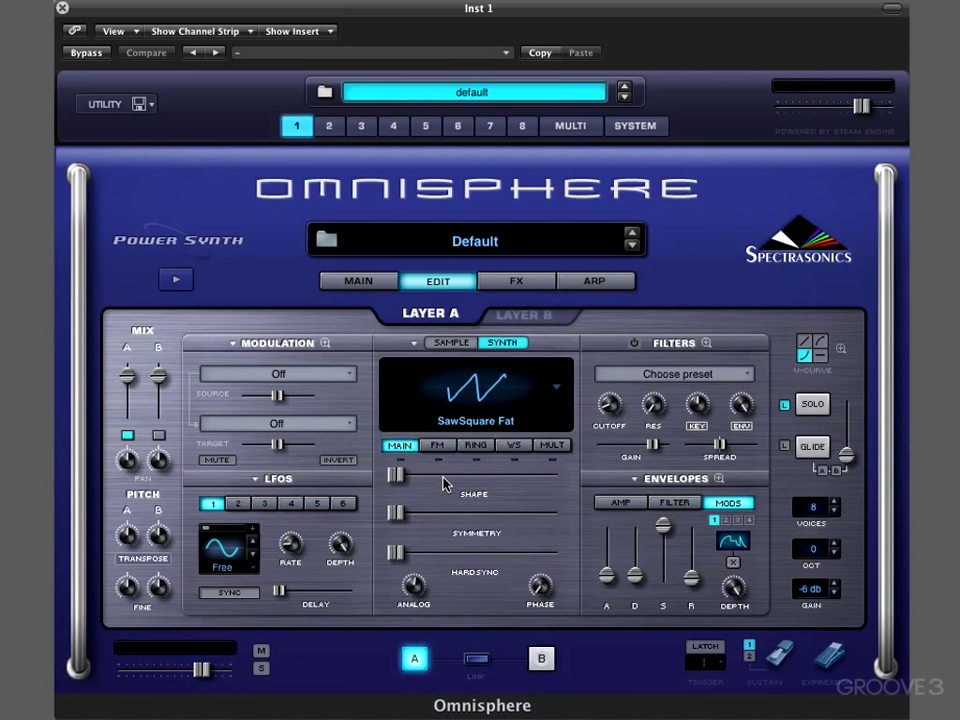
Raise Shape to about 0.588, Symmetry to 0.418 and Hardsync to 0.436, and turn the filter section on
drag(395, 476, 520, 476)
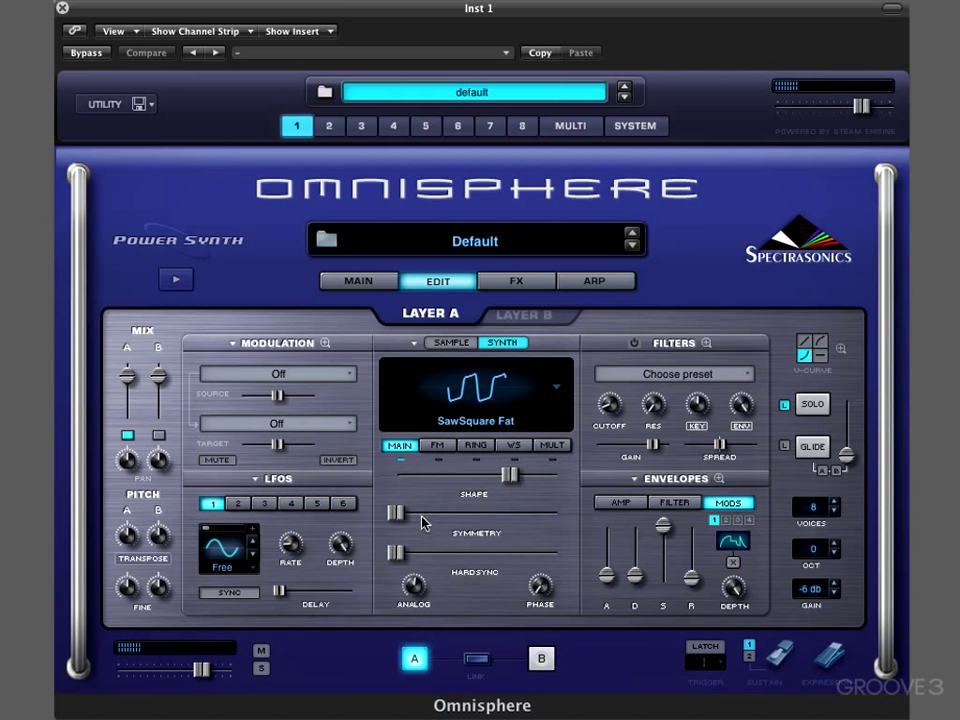
drag(396, 512, 465, 513)
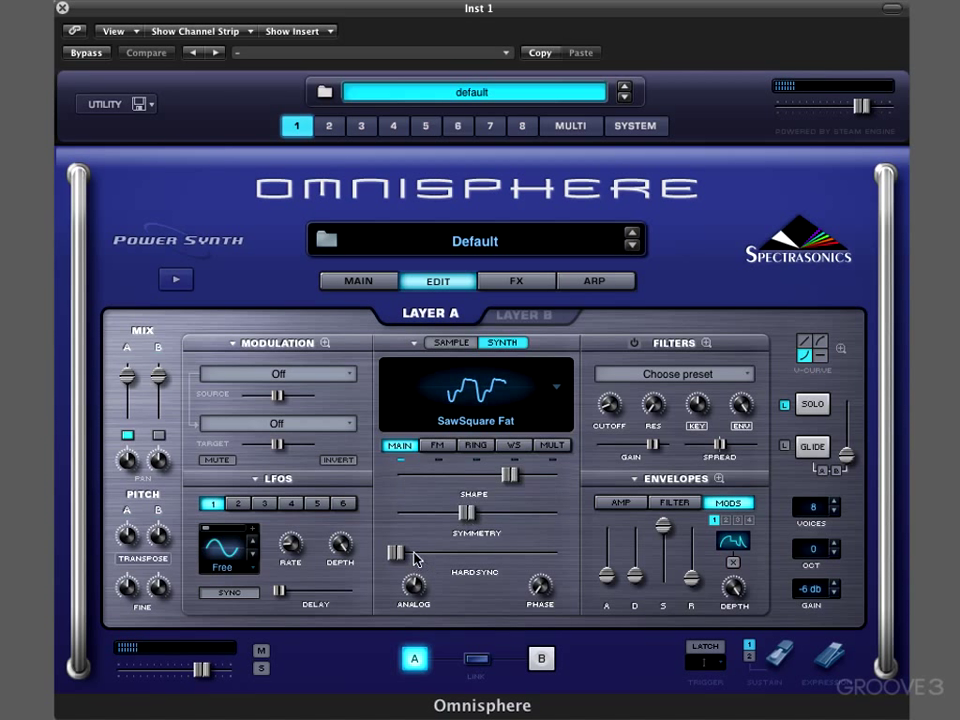
drag(397, 552, 460, 552)
click(634, 343)
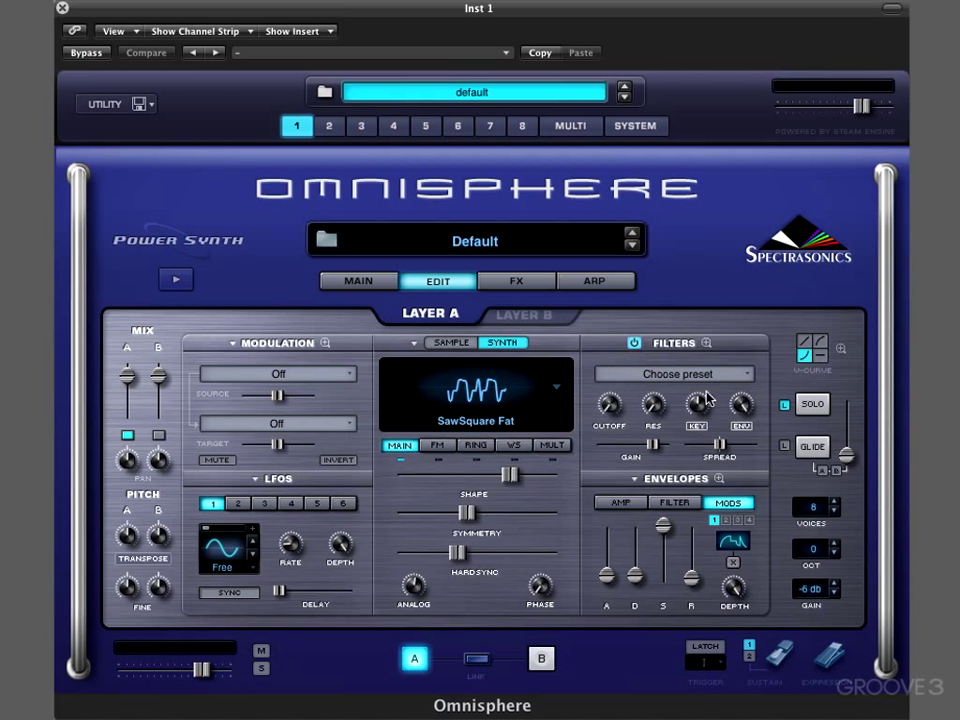
Load the LPF Warm 12db lowpass preset into Layer A's filter
click(701, 375)
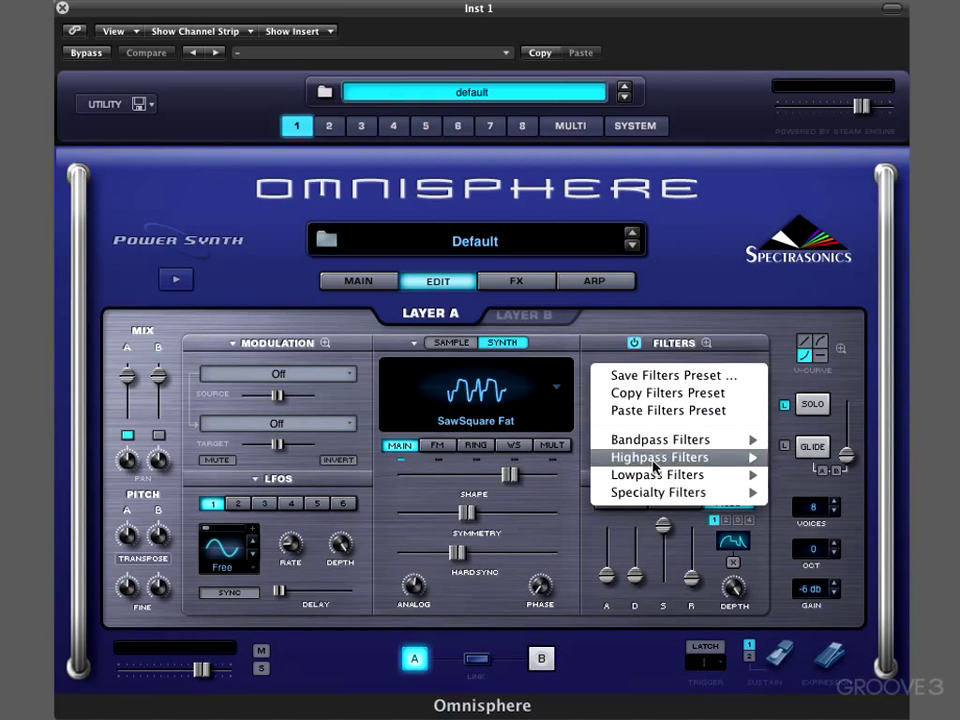
mouse_move(652, 477)
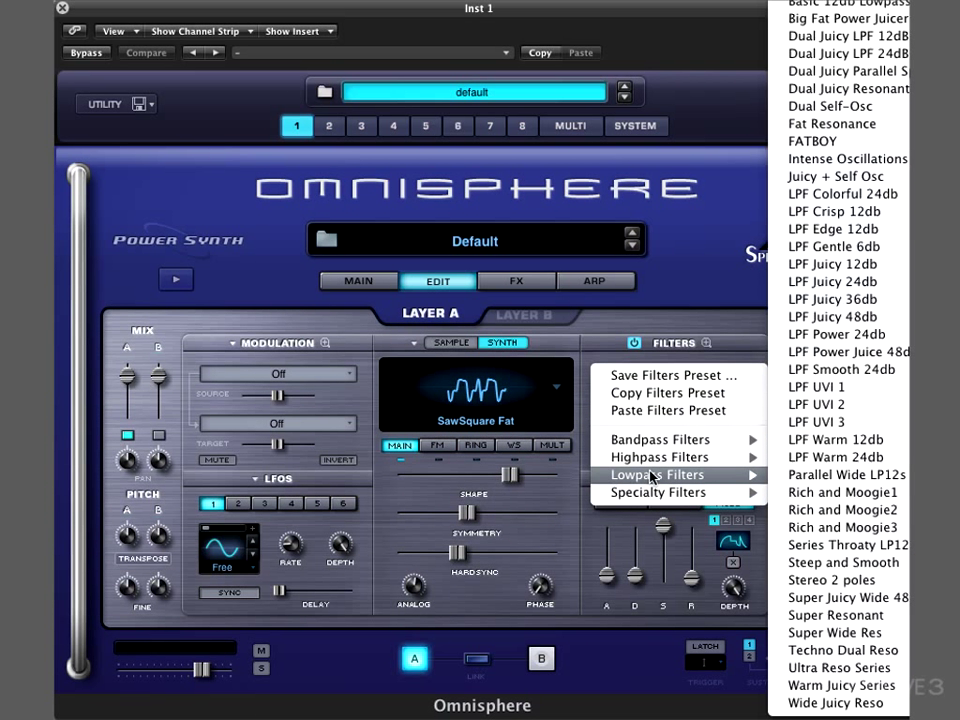
click(845, 440)
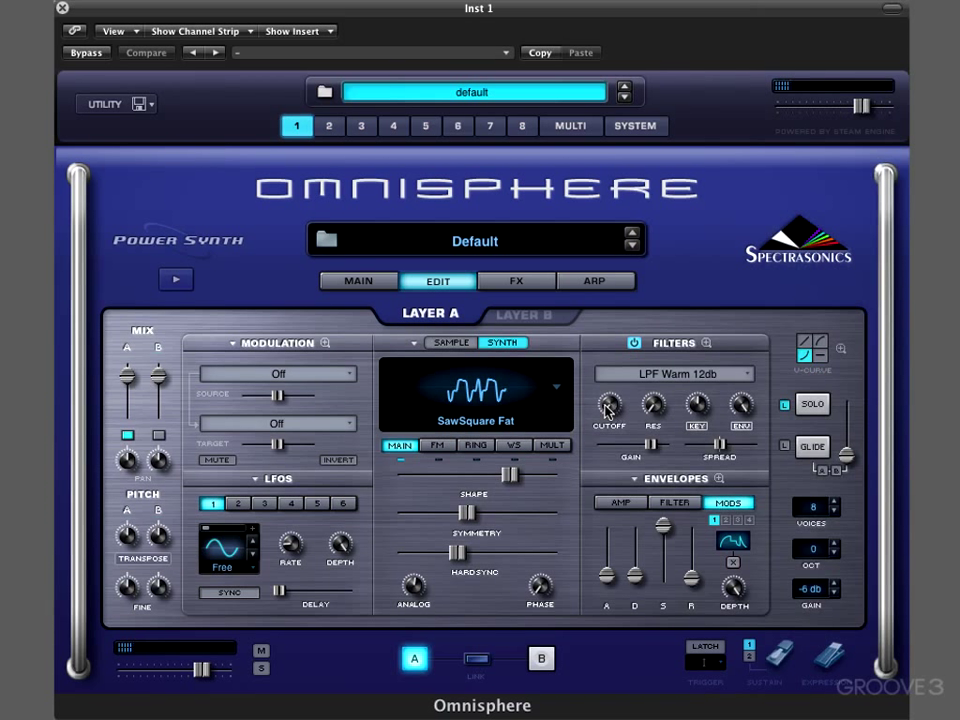
mouse_move(603, 377)
Lengthen the filter envelope attack and set its decay to about 2.6 sec
click(673, 504)
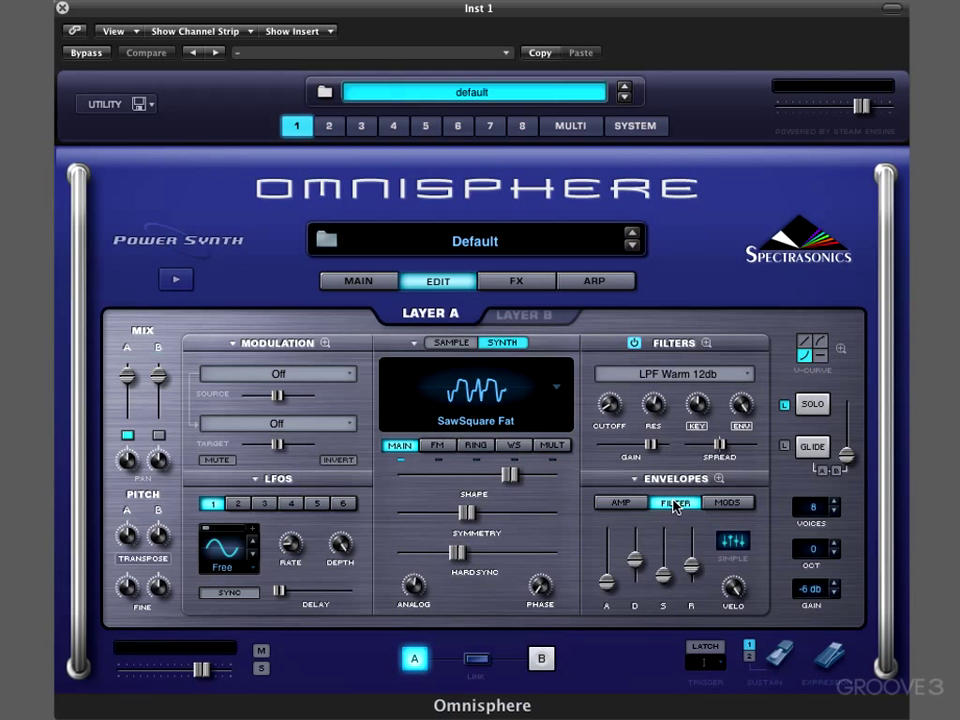
mouse_move(606, 580)
mouse_down()
mouse_move(606, 555)
mouse_move(609, 571)
mouse_up()
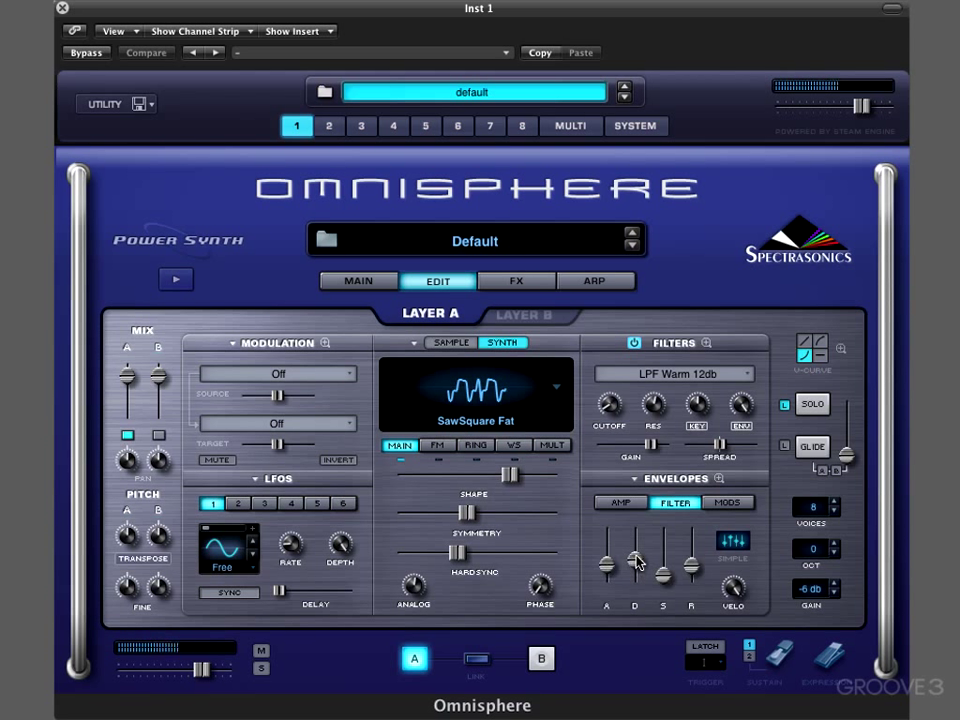
click(635, 556)
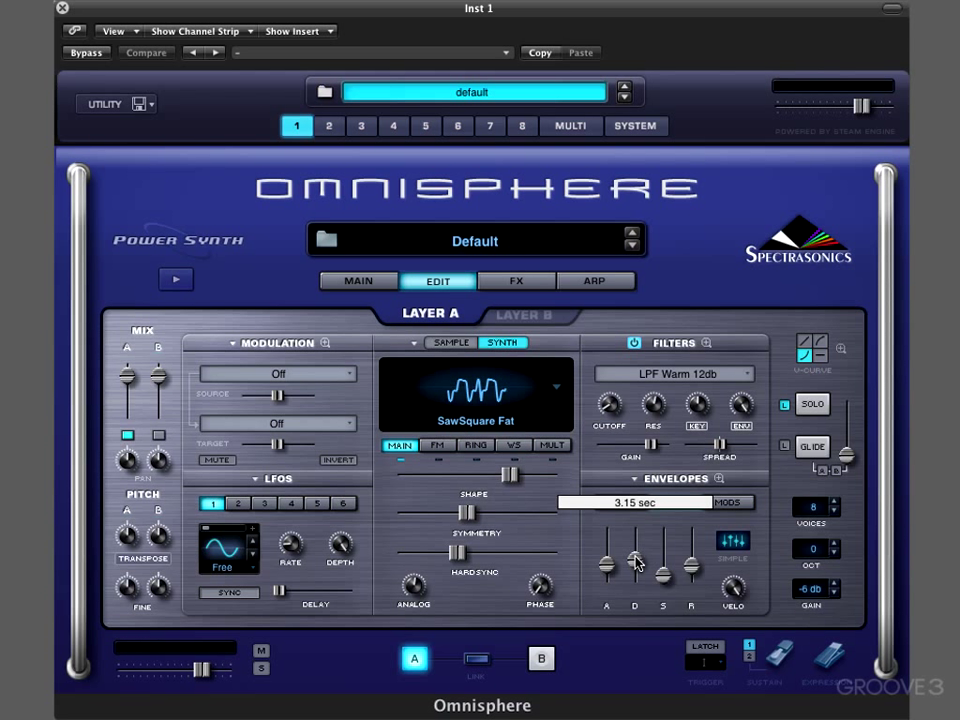
drag(636, 563, 637, 558)
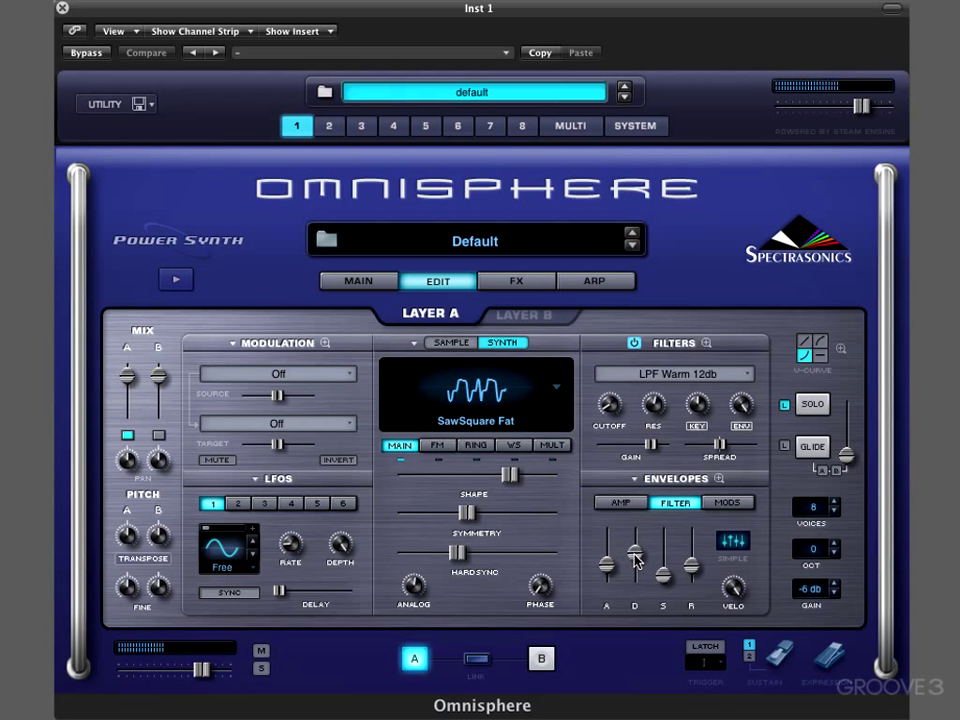
drag(636, 560, 637, 590)
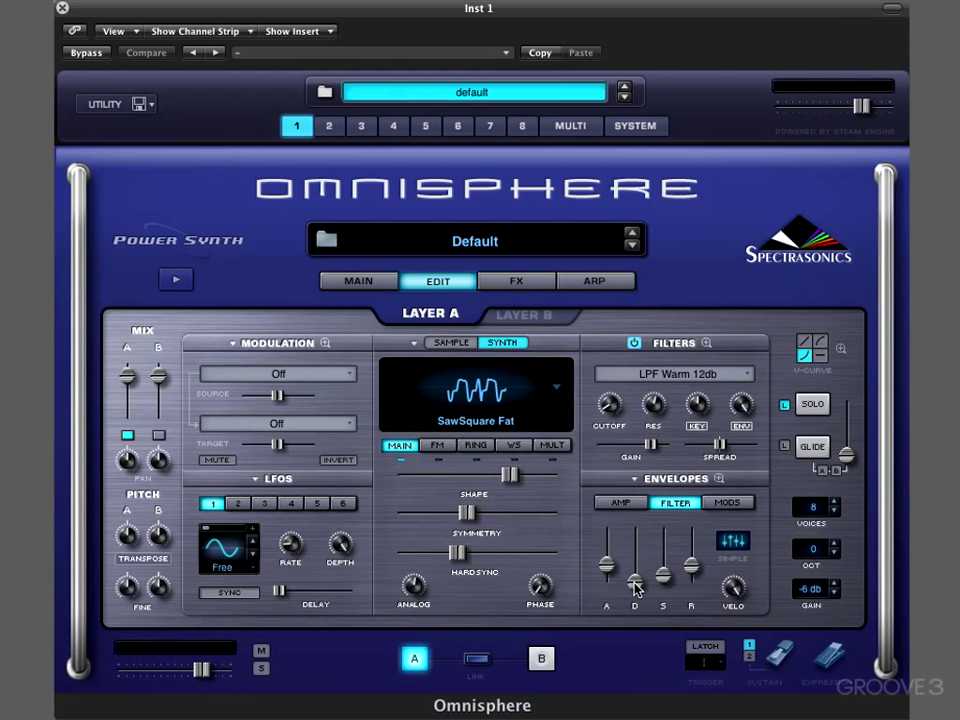
click(636, 588)
click(636, 588)
mouse_move(636, 588)
mouse_down()
mouse_move(636, 556)
mouse_move(637, 565)
mouse_up()
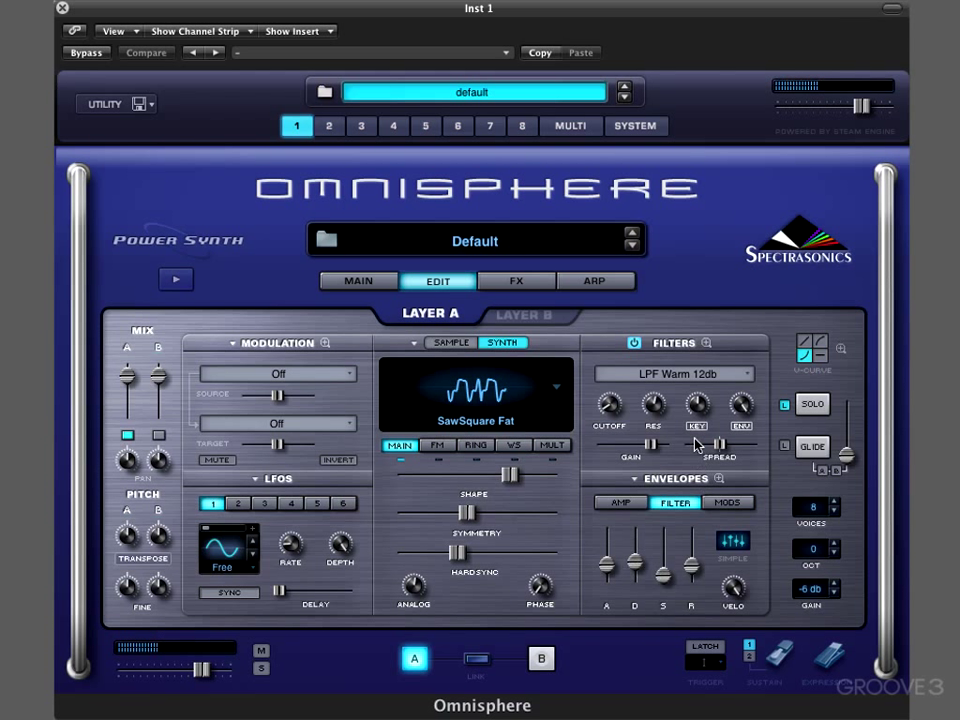
click(624, 503)
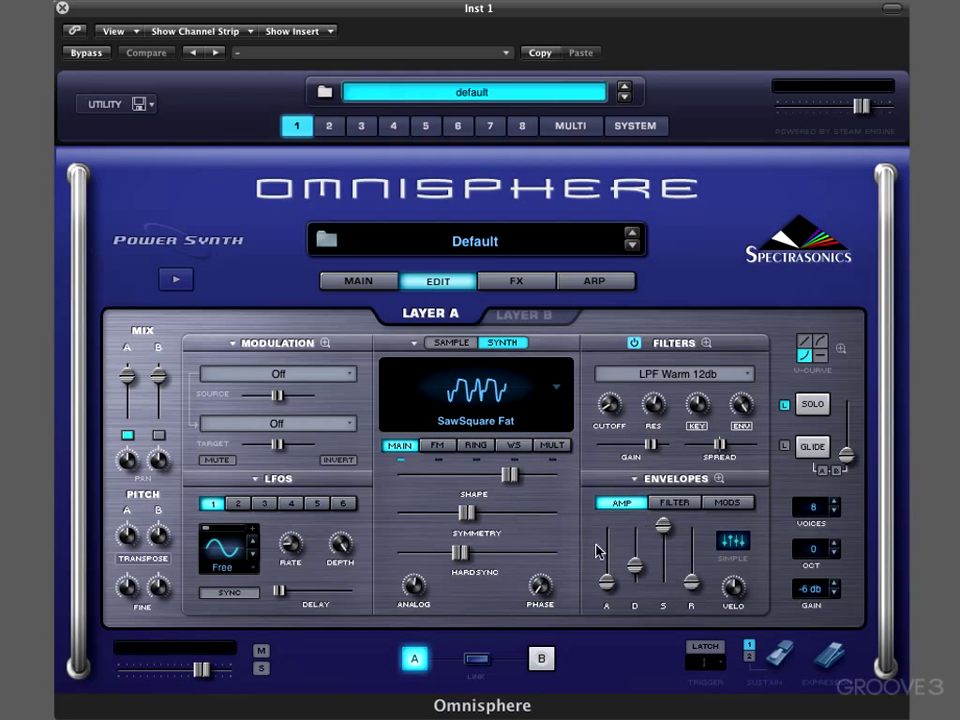
Lower Layer A's level to about -4.8 dB and lengthen the amp envelope release
drag(127, 376, 128, 393)
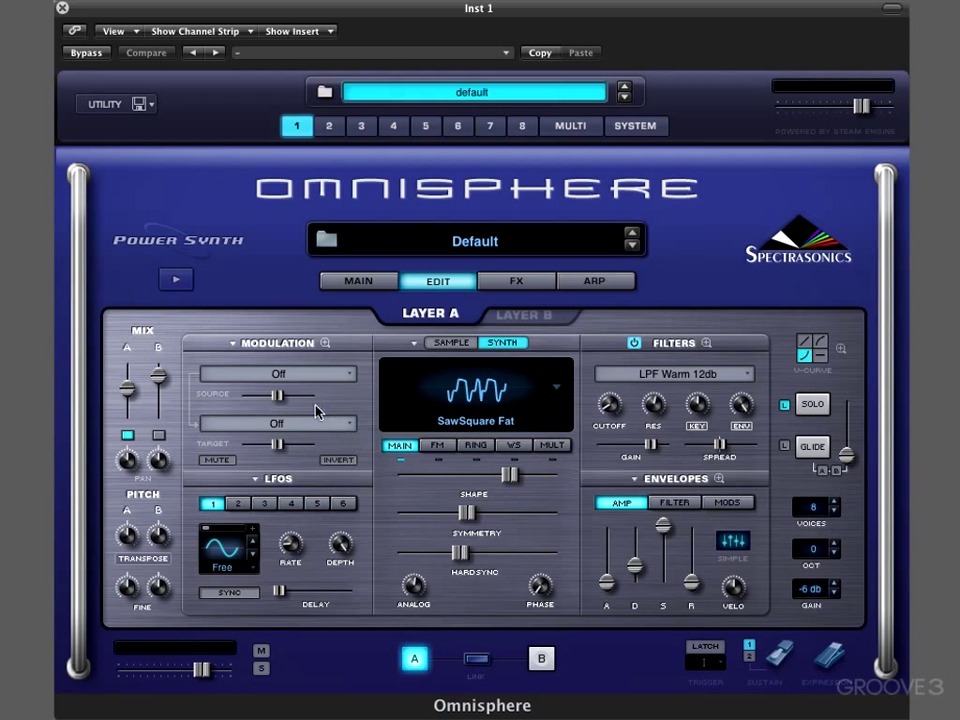
drag(691, 581, 697, 570)
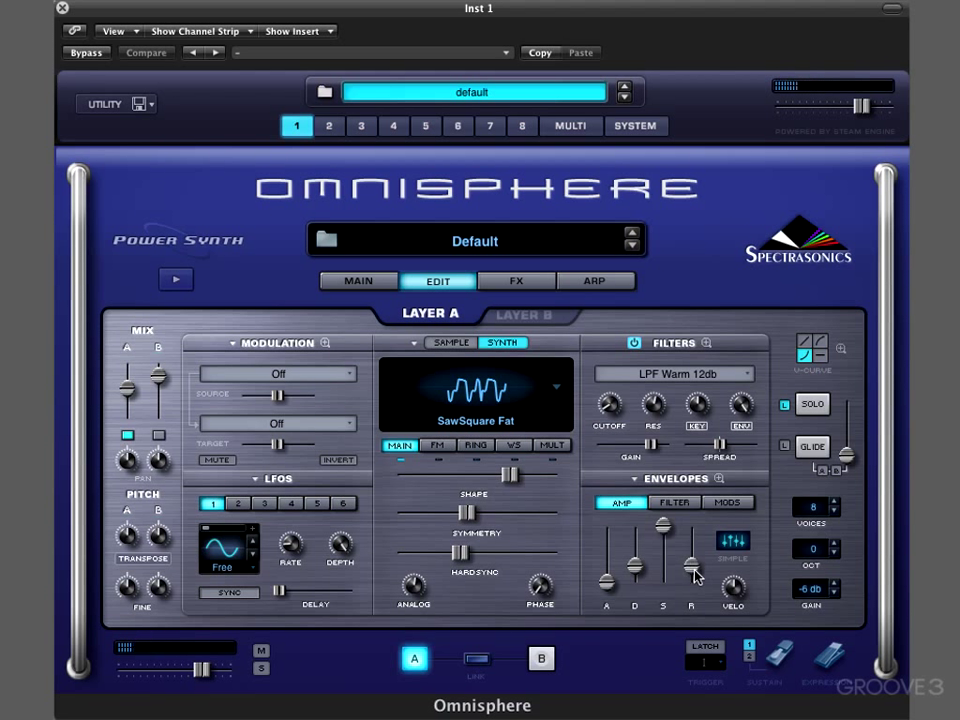
Put a BPM Delay in Layer A's first FX slot, then return to the Edit page
click(518, 284)
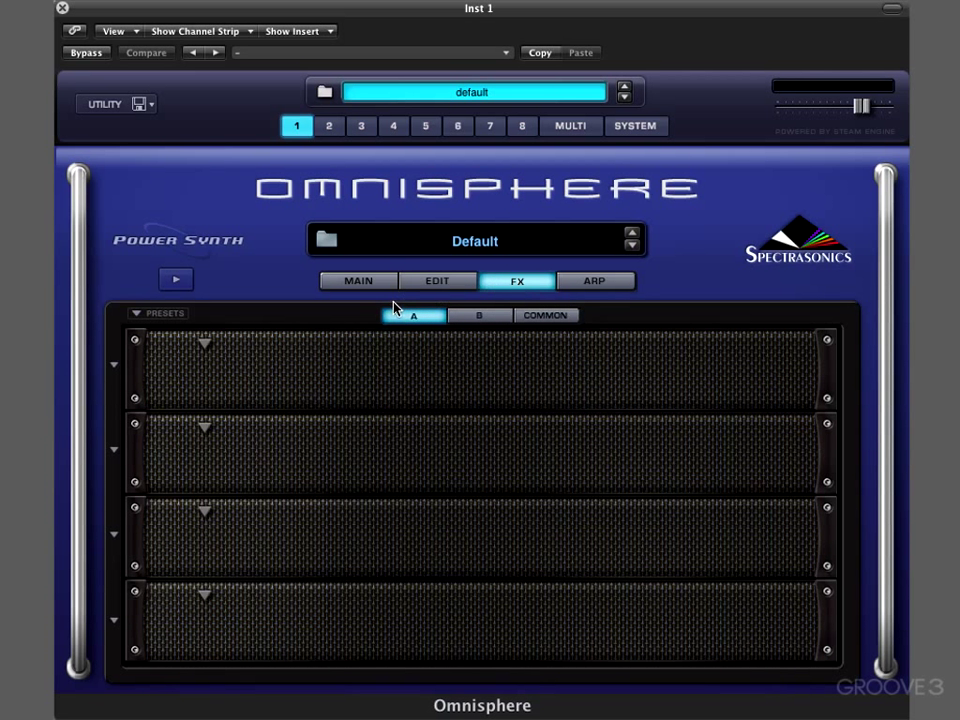
click(204, 344)
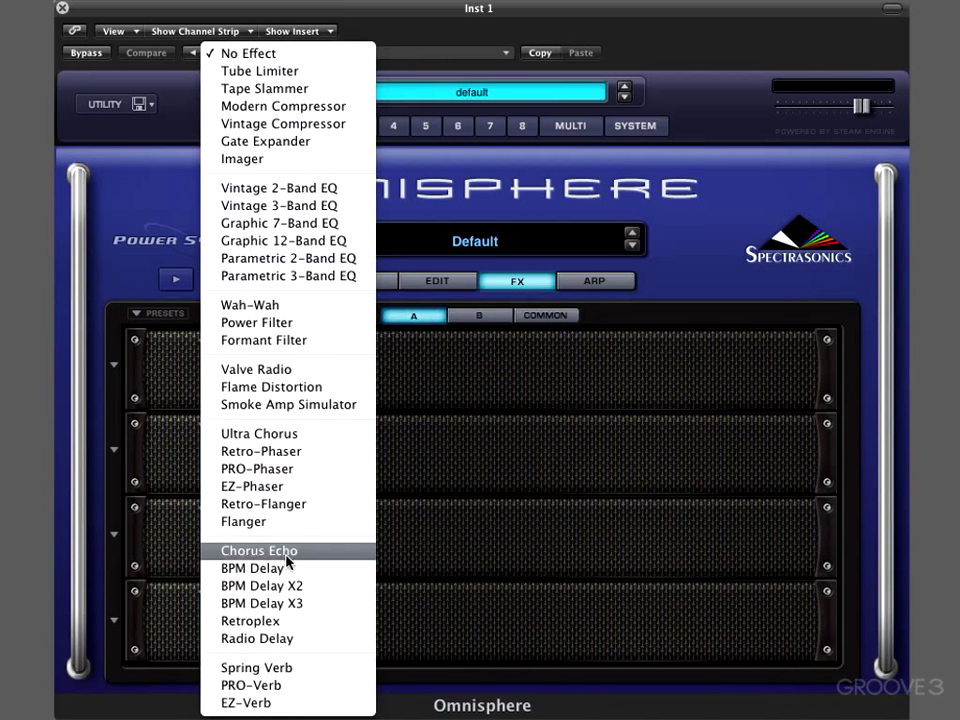
click(286, 570)
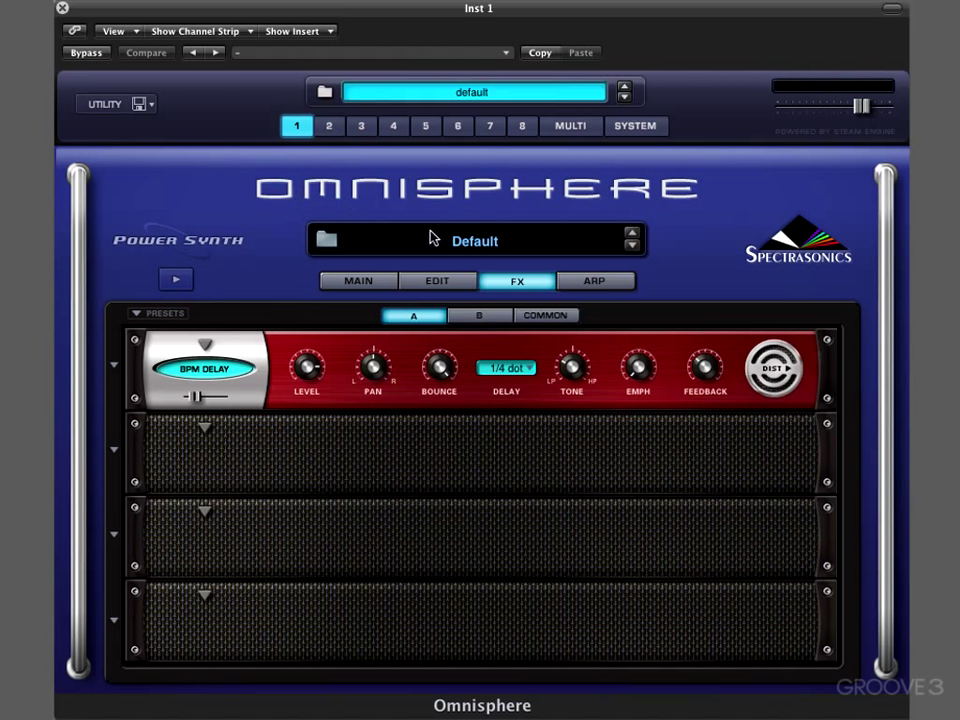
click(431, 285)
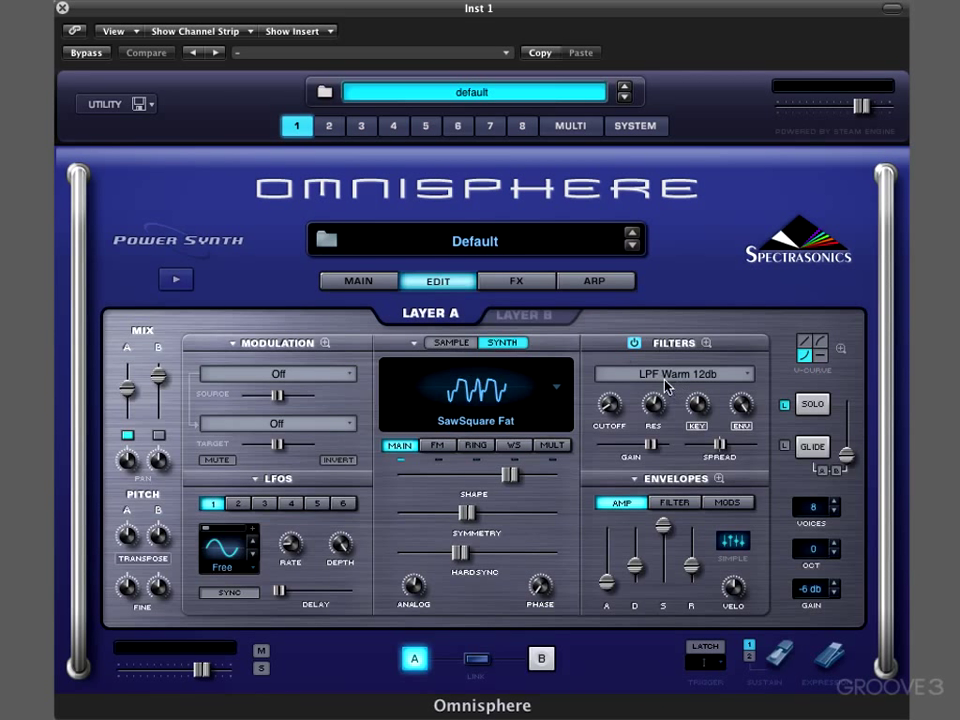
click(674, 507)
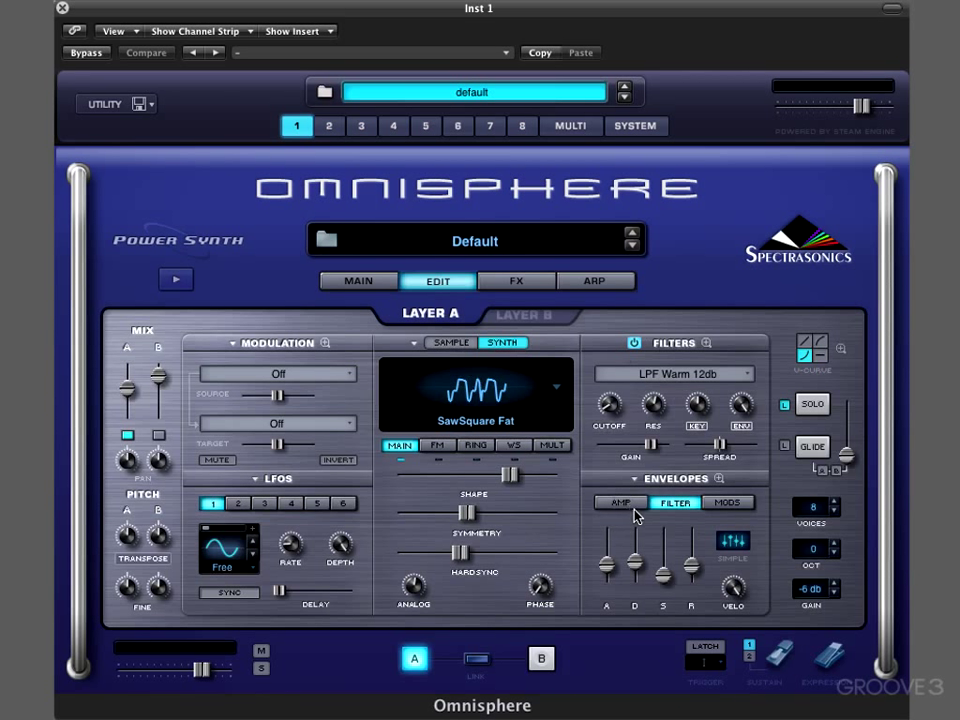
click(622, 503)
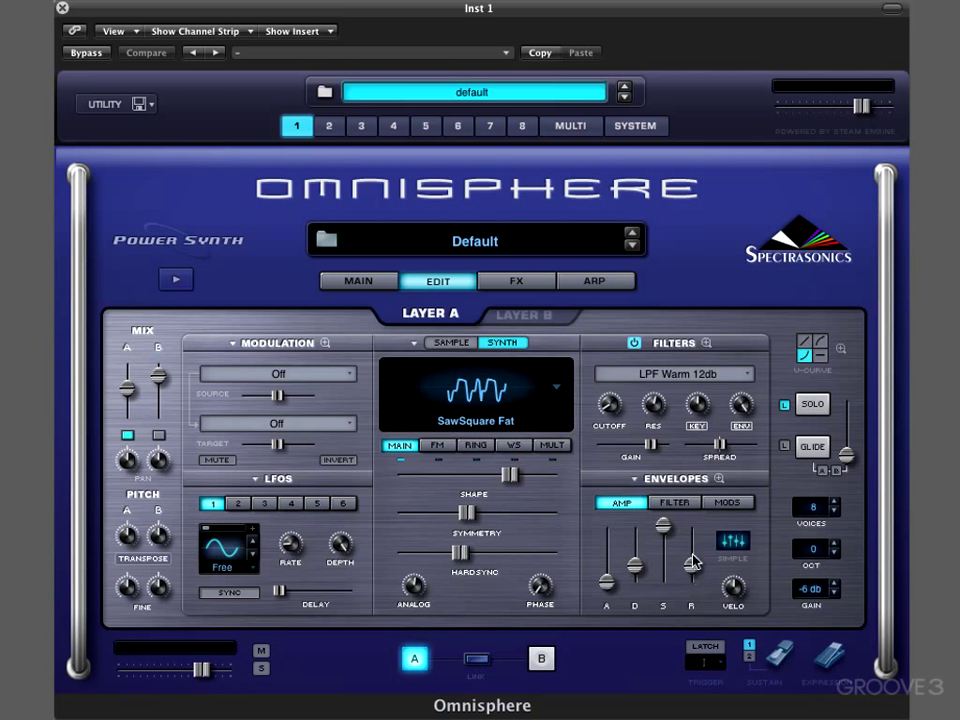